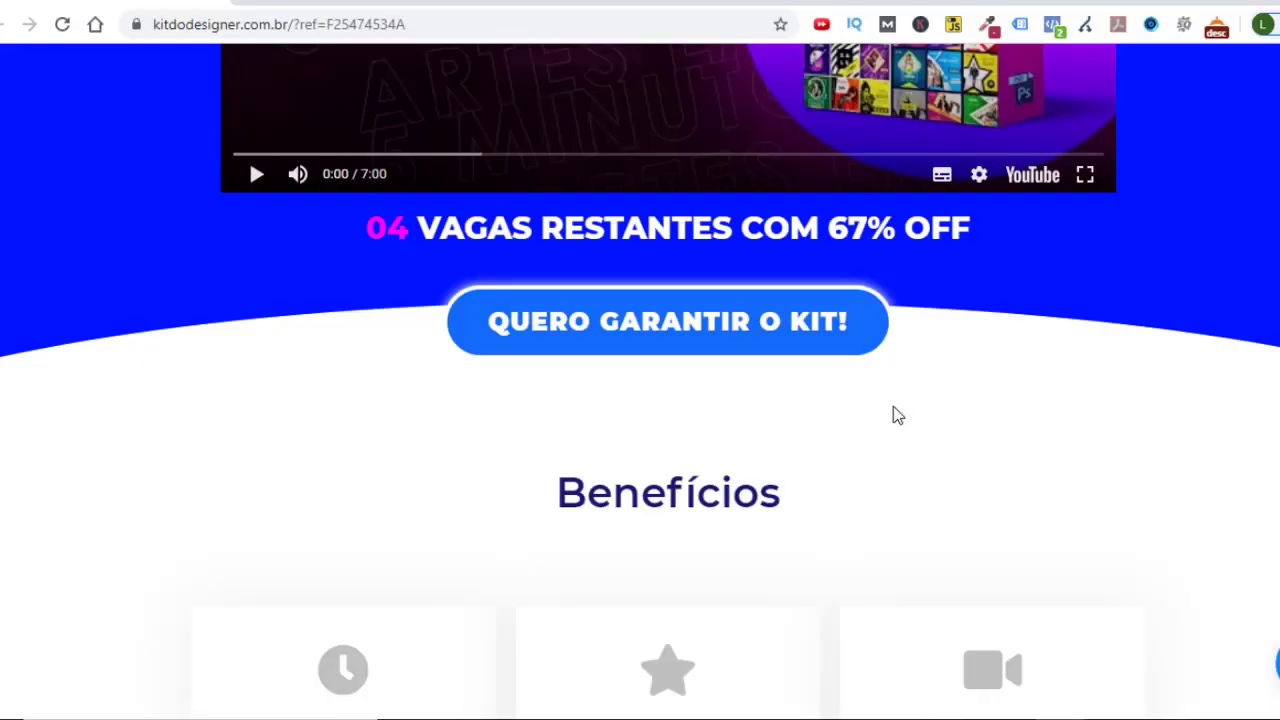
Step: Browse the kit's art samples and package list, including the restaurant pack, then minimize Chrome
{"action": "scroll", "coordinate": [1050, 366], "scroll_direction": "up", "scroll_amount": 2}
{"action": "scroll", "coordinate": [1050, 366], "scroll_direction": "up", "scroll_amount": 1}
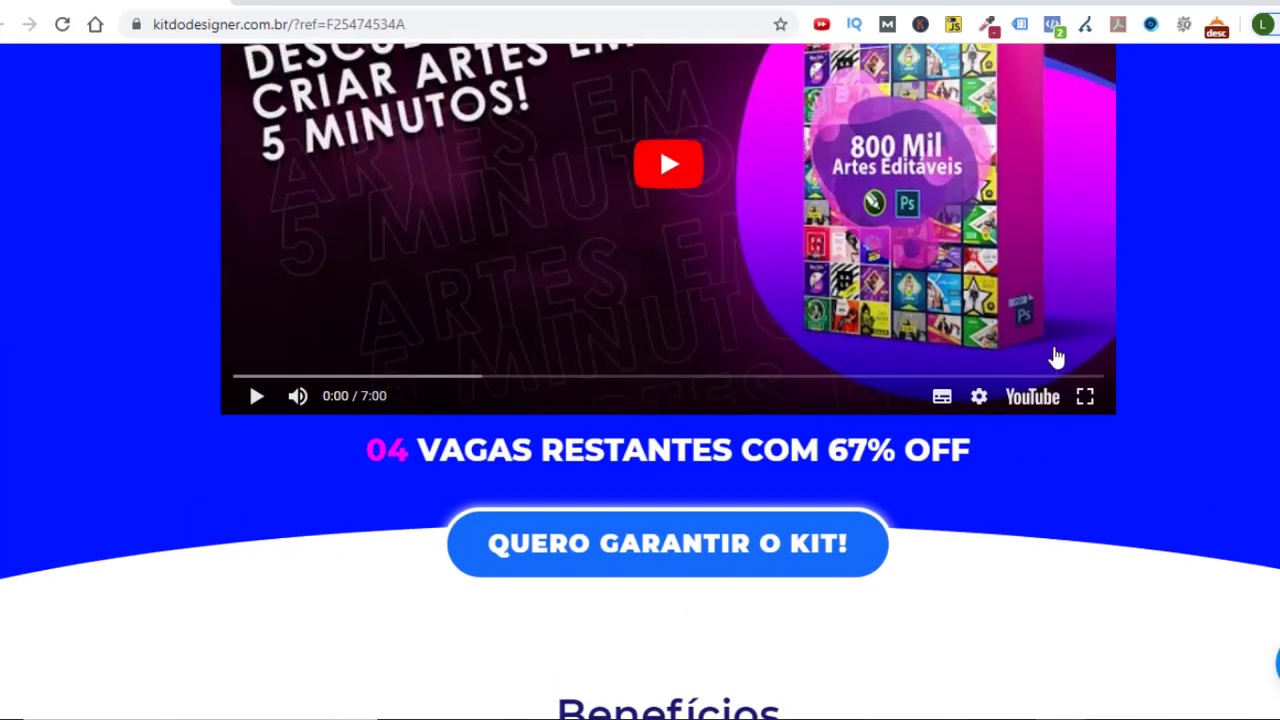
{"action": "scroll", "coordinate": [1047, 357], "scroll_direction": "up", "scroll_amount": 4}
{"action": "scroll", "coordinate": [1047, 357], "scroll_direction": "down", "scroll_amount": 1}
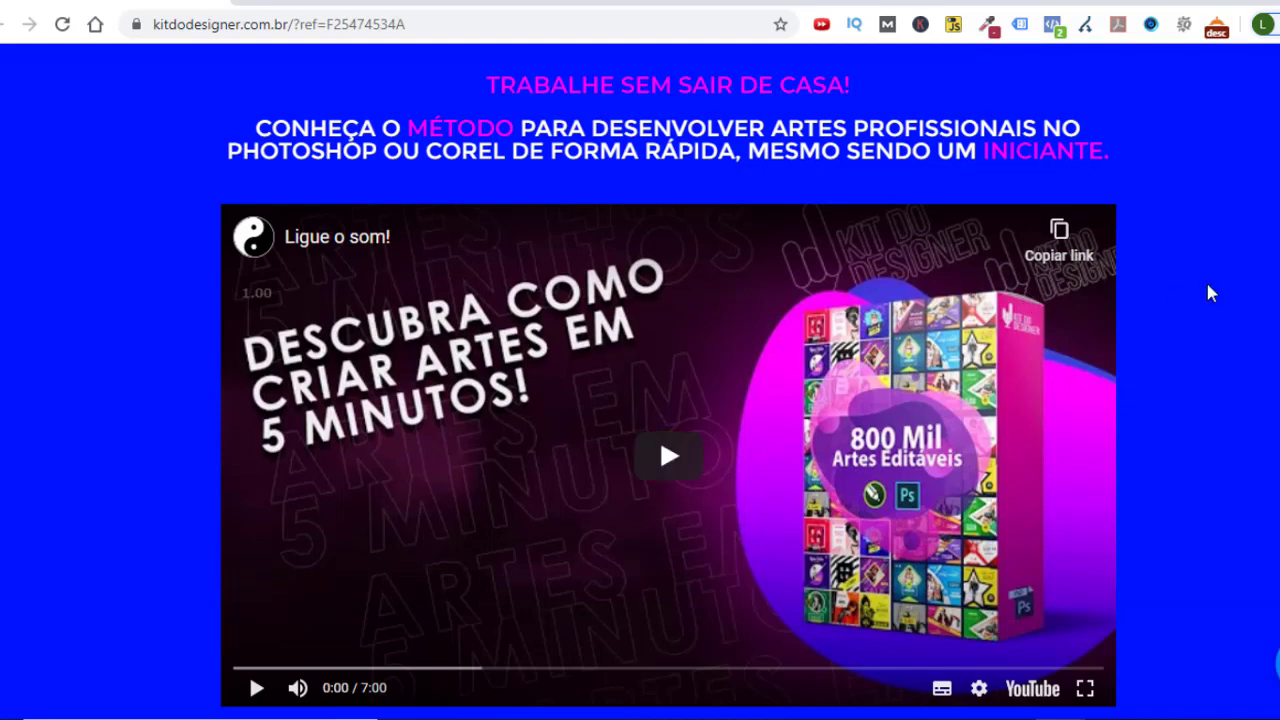
{"action": "scroll", "coordinate": [1202, 279], "scroll_direction": "down", "scroll_amount": 5}
{"action": "scroll", "coordinate": [1205, 290], "scroll_direction": "down", "scroll_amount": 4}
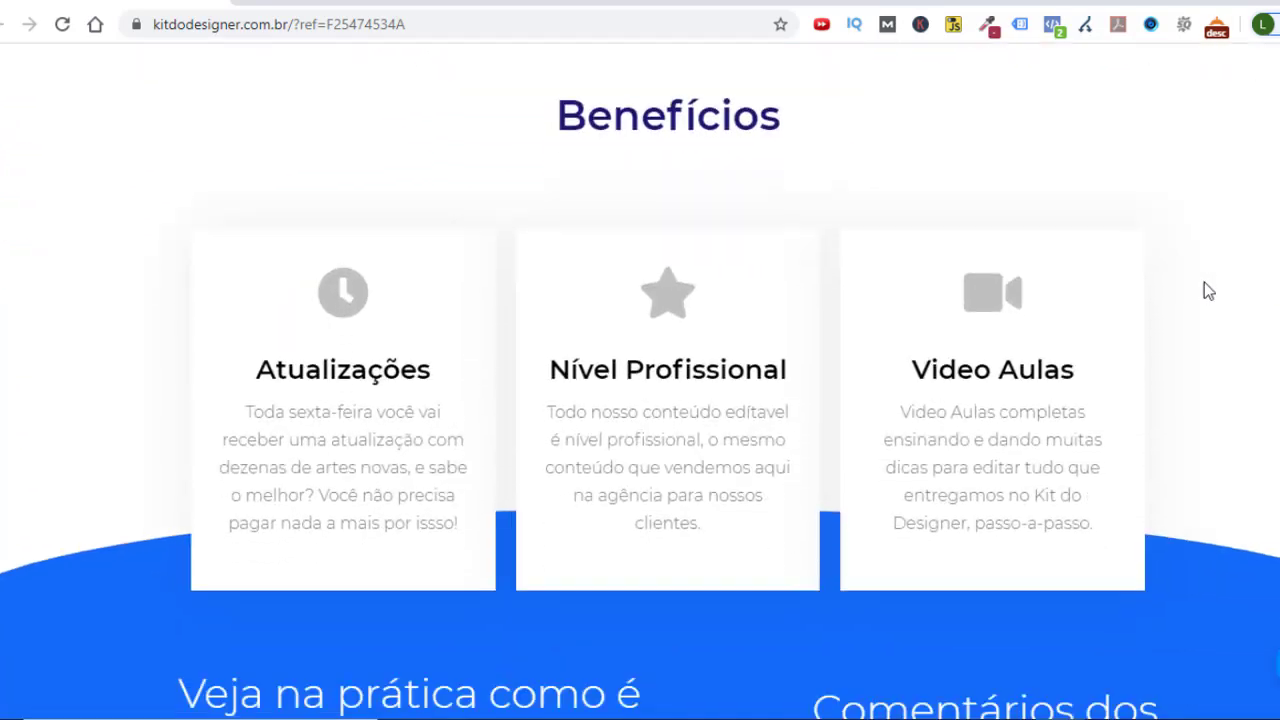
{"action": "scroll", "coordinate": [1205, 289], "scroll_direction": "down", "scroll_amount": 5}
{"action": "scroll", "coordinate": [1205, 287], "scroll_direction": "up", "scroll_amount": 1}
{"action": "scroll", "coordinate": [1205, 288], "scroll_direction": "down", "scroll_amount": 5}
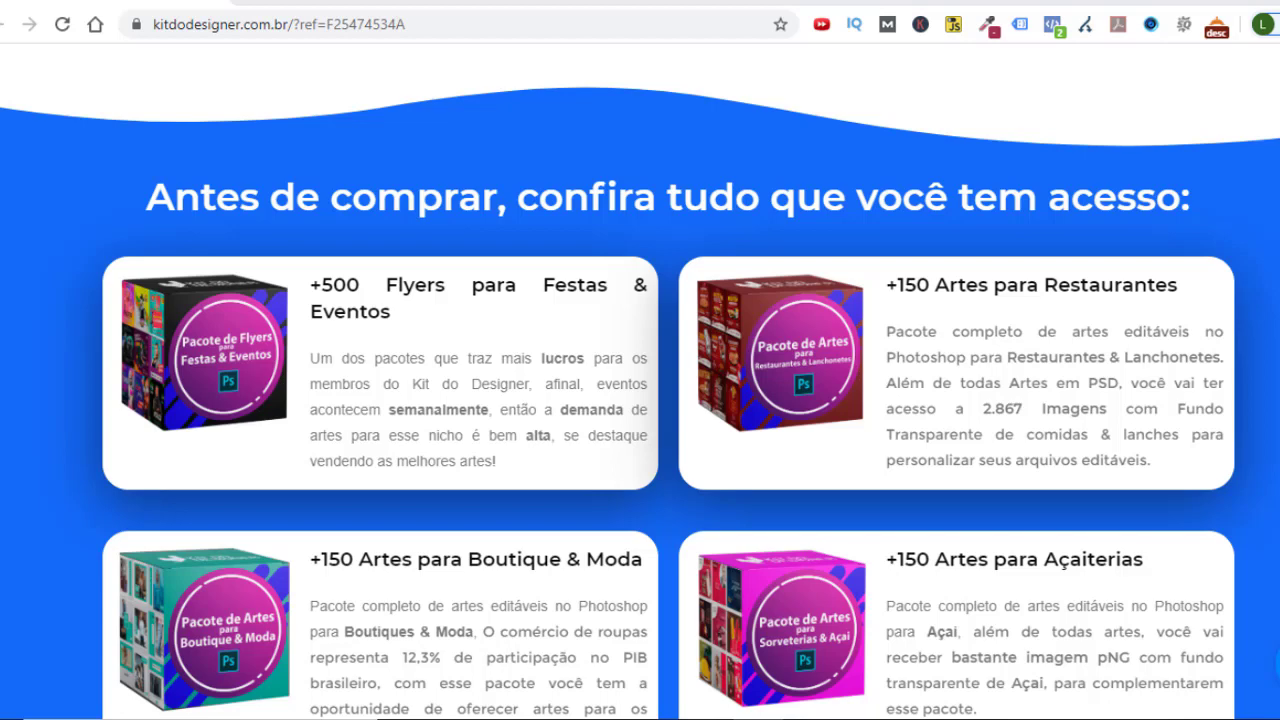
{"action": "left_click", "coordinate": [1268, 4]}
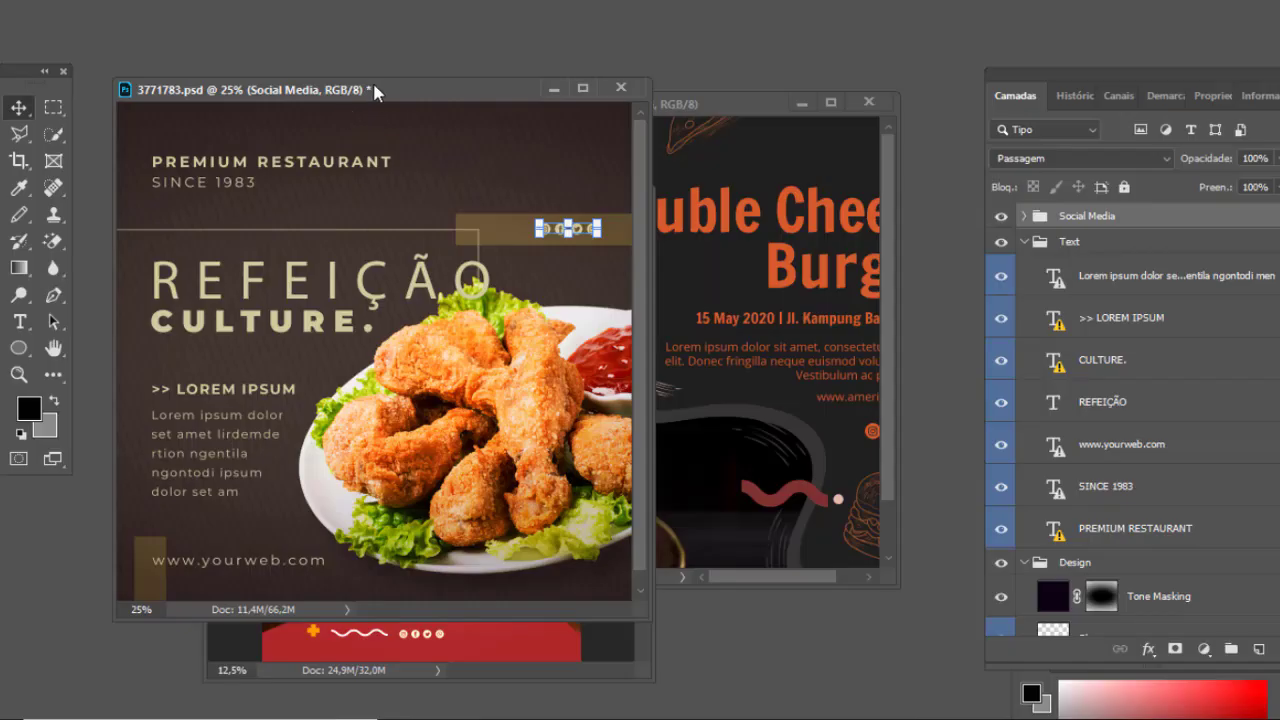
Step: Reposition and enlarge the 3771783.psd restaurant template window
{"action": "left_click_drag", "start_coordinate": [377, 73], "coordinate": [449, 84]}
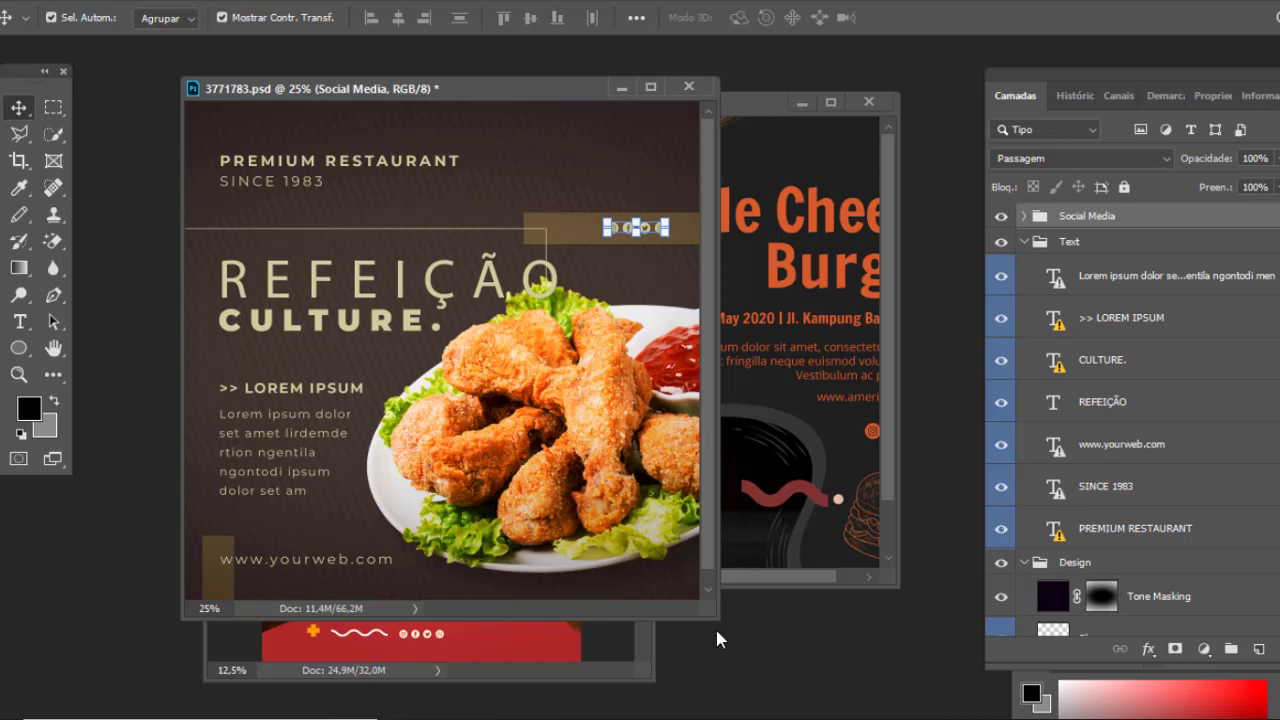
{"action": "left_click_drag", "start_coordinate": [742, 632], "coordinate": [822, 662]}
{"action": "scroll", "coordinate": [1110, 340], "scroll_direction": "down", "scroll_amount": 1}
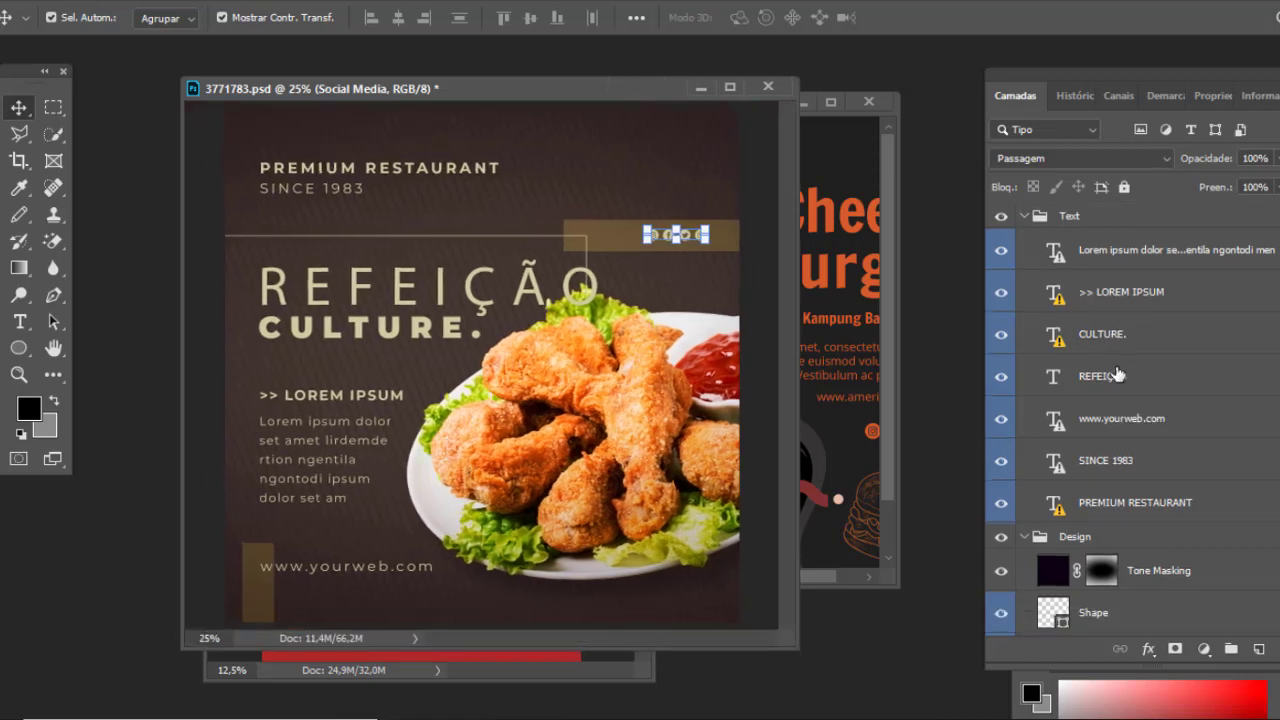
{"action": "scroll", "coordinate": [1115, 372], "scroll_direction": "down", "scroll_amount": 2}
{"action": "scroll", "coordinate": [1115, 372], "scroll_direction": "down", "scroll_amount": 1}
{"action": "scroll", "coordinate": [1115, 372], "scroll_direction": "up", "scroll_amount": 1}
{"action": "scroll", "coordinate": [1115, 372], "scroll_direction": "up", "scroll_amount": 1}
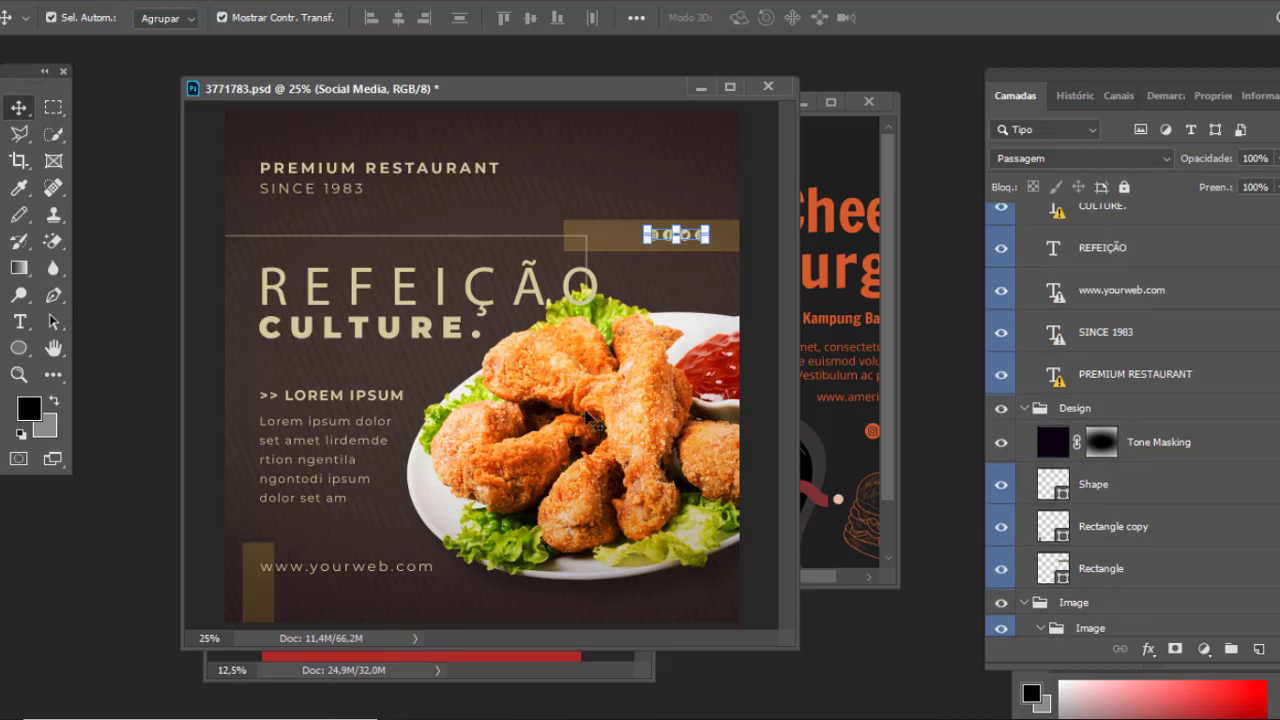
Step: Move the fried chicken photo up-left, then return it to its original spot
{"action": "left_click", "coordinate": [622, 410]}
{"action": "left_click_drag", "start_coordinate": [623, 416], "coordinate": [549, 388]}
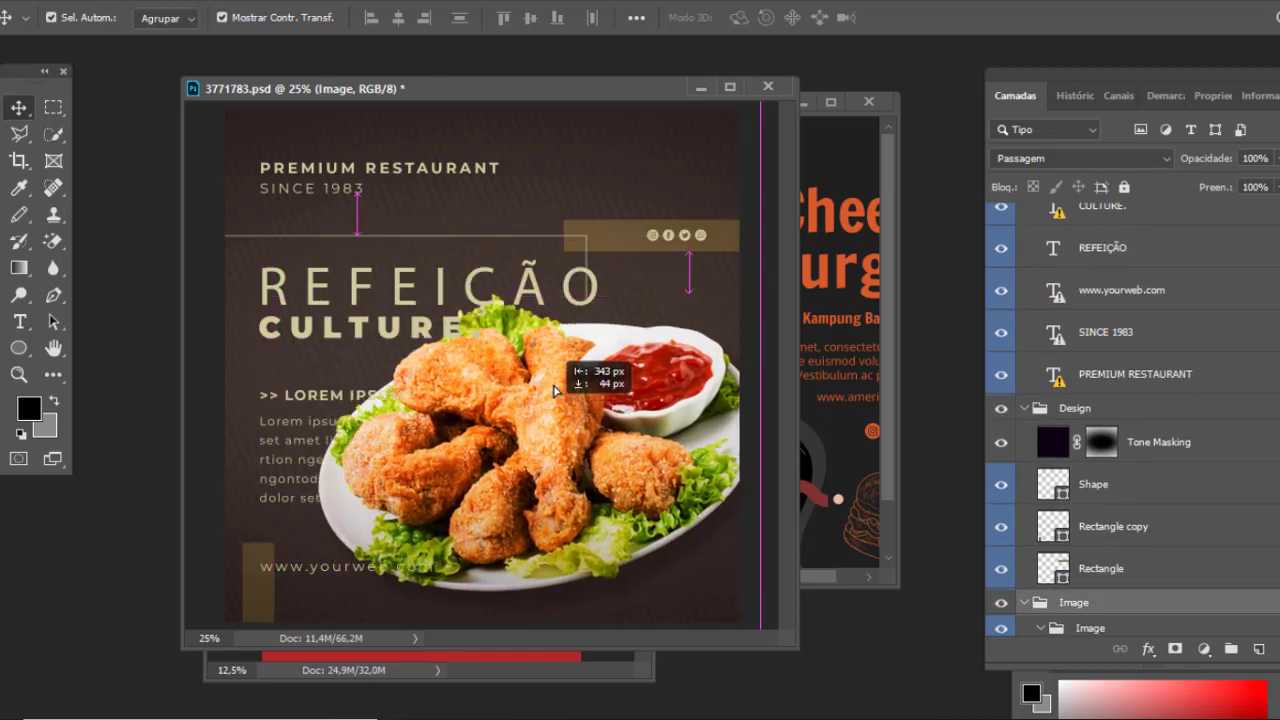
{"action": "left_click_drag", "start_coordinate": [550, 390], "coordinate": [623, 416]}
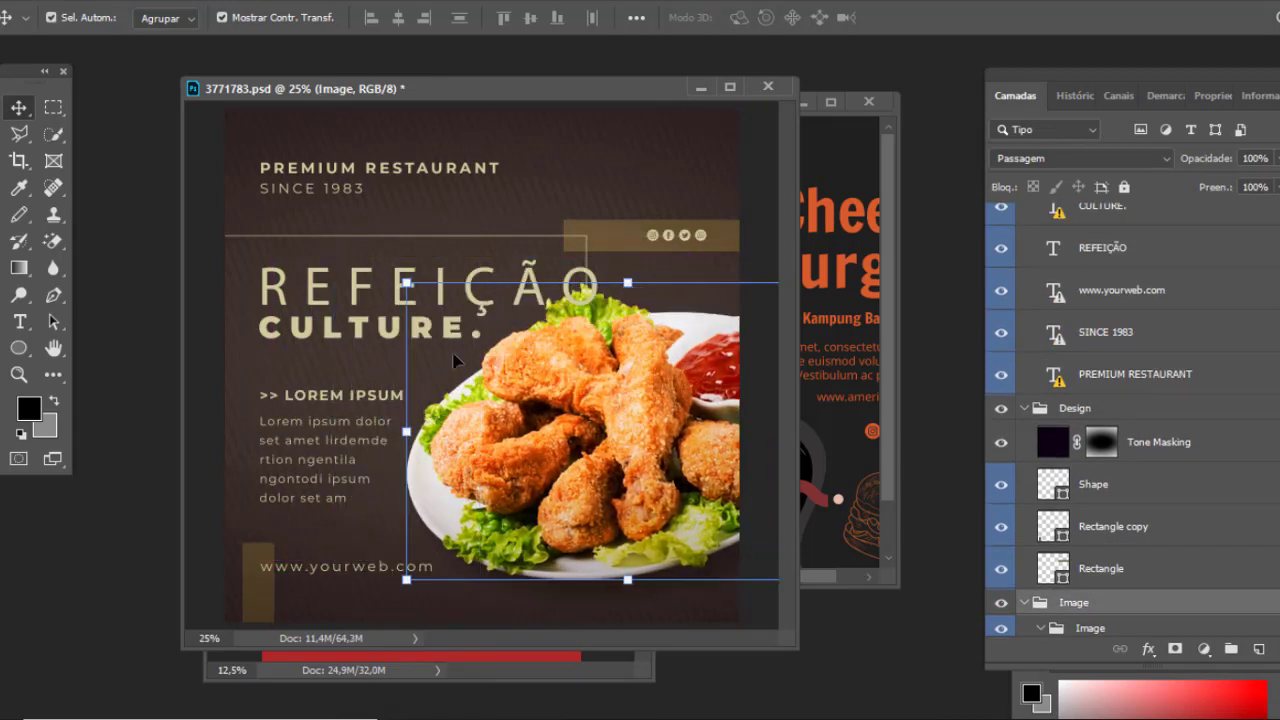
{"action": "left_click", "coordinate": [19, 321]}
Step: Replace the REFEIÇÃO headline word with LANCHE
{"action": "left_click", "coordinate": [348, 285]}
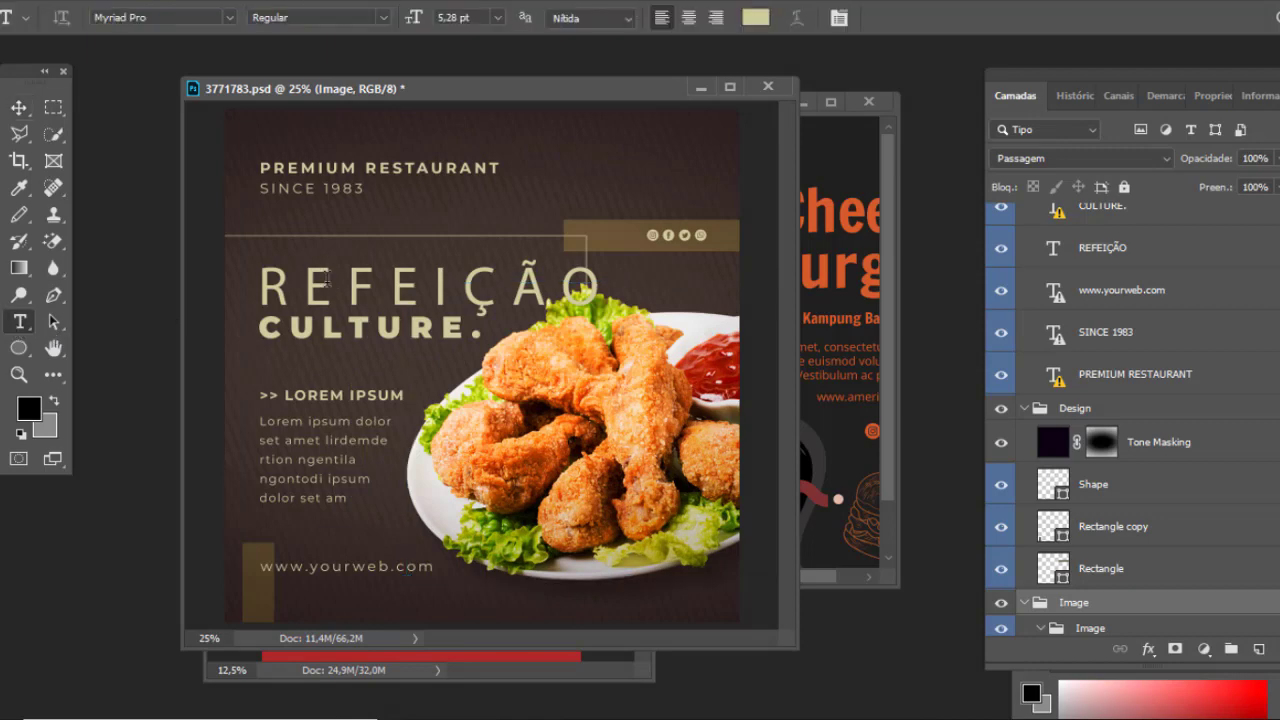
{"action": "double_click", "coordinate": [403, 285]}
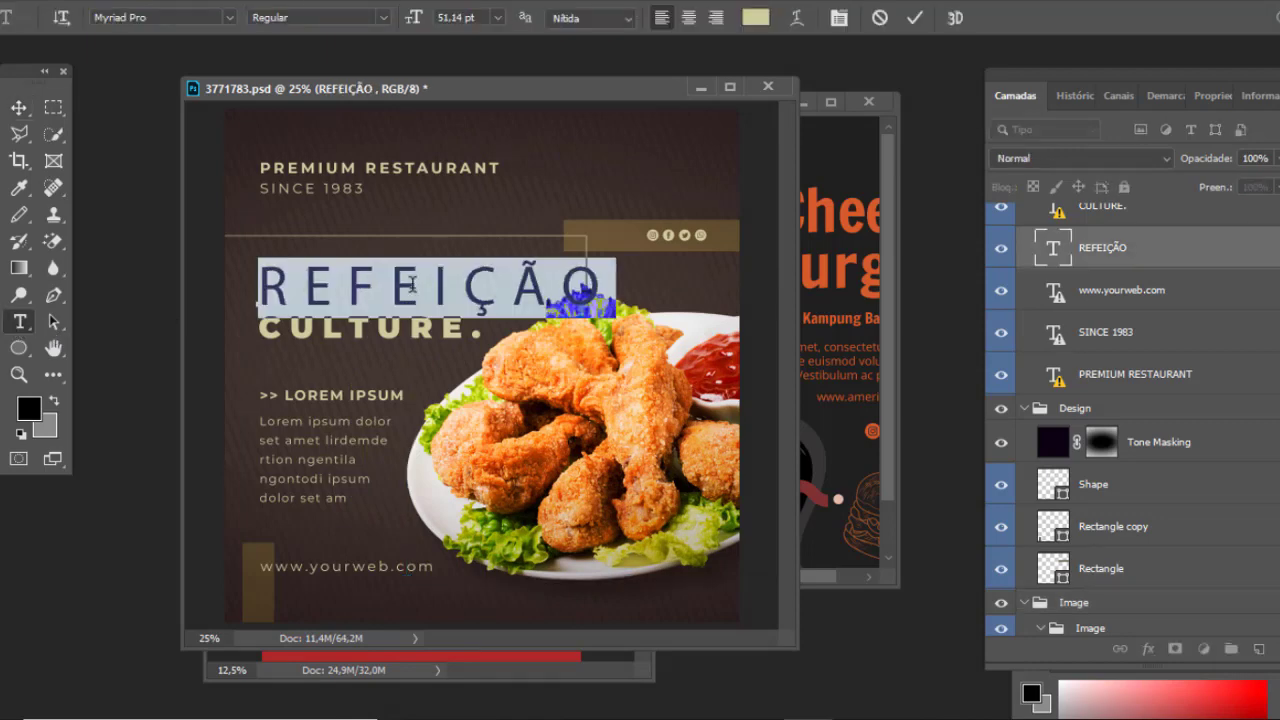
{"action": "type", "text": "LANCHE"}
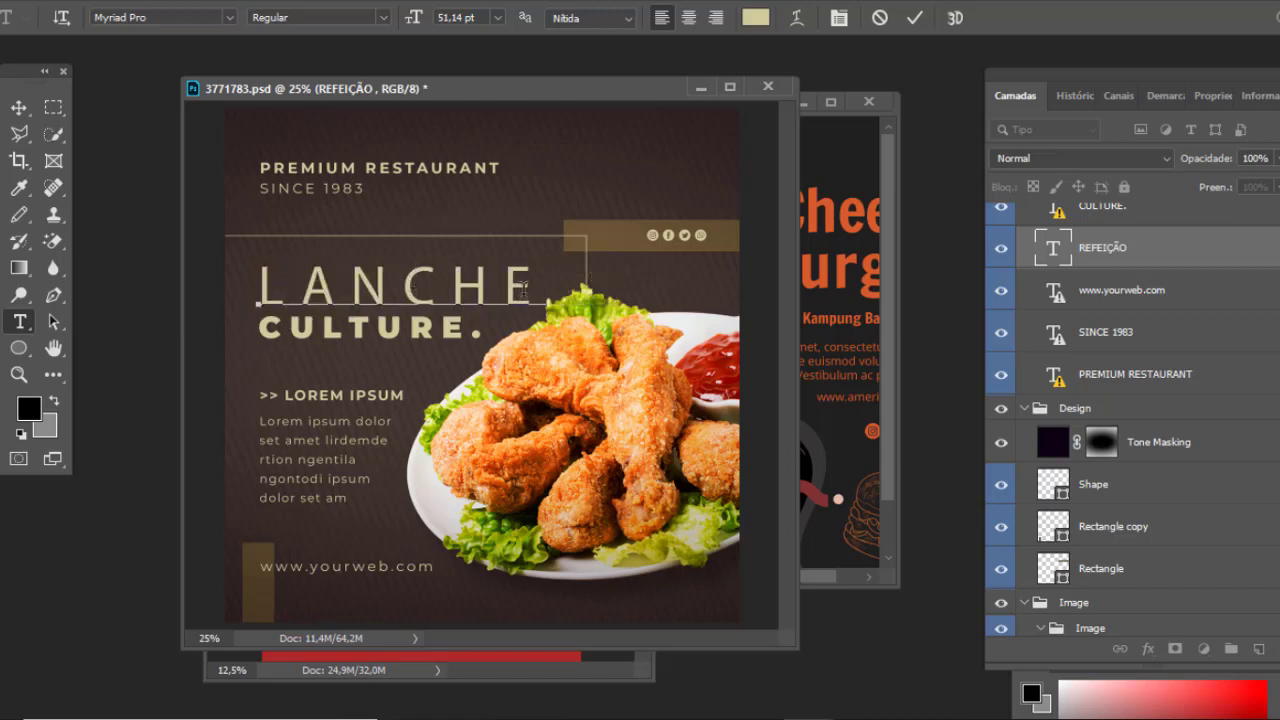
Step: Set LANCHE in Nexa Rust Sans Black and reselect the word for replacement
{"action": "left_click_drag", "start_coordinate": [524, 289], "coordinate": [250, 280]}
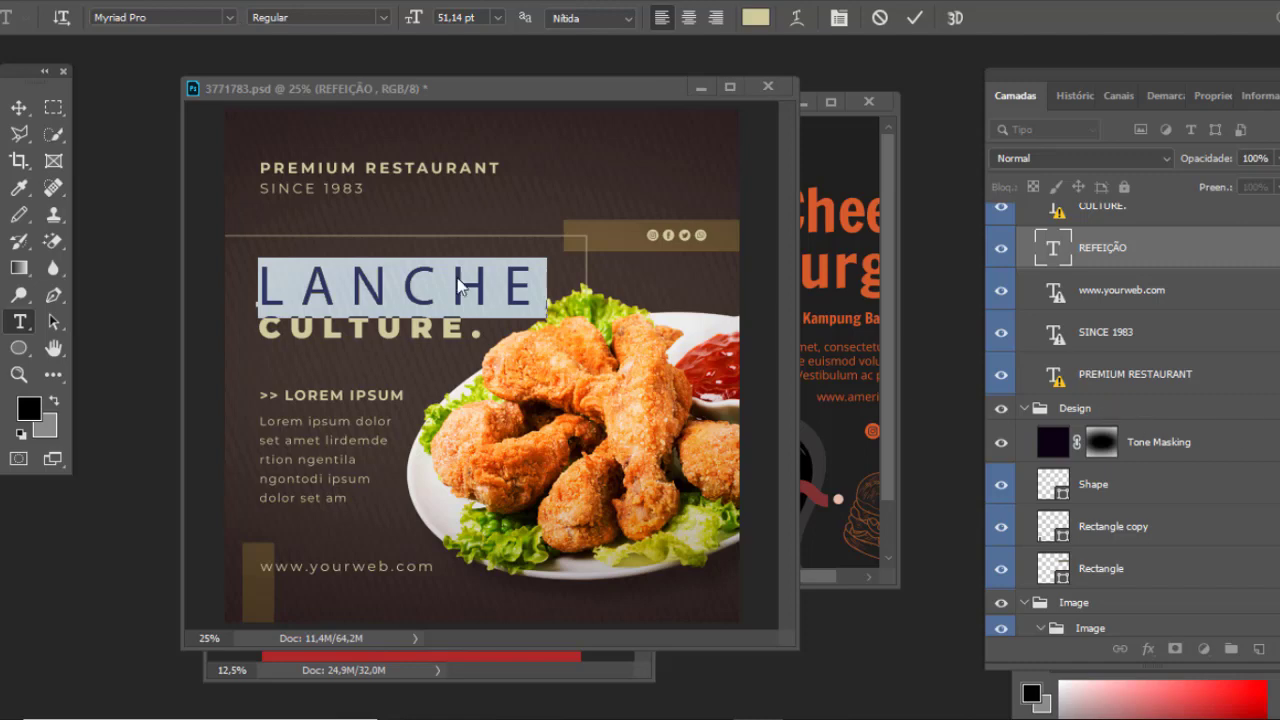
{"action": "left_click", "coordinate": [238, 24]}
{"action": "left_click", "coordinate": [380, 665]}
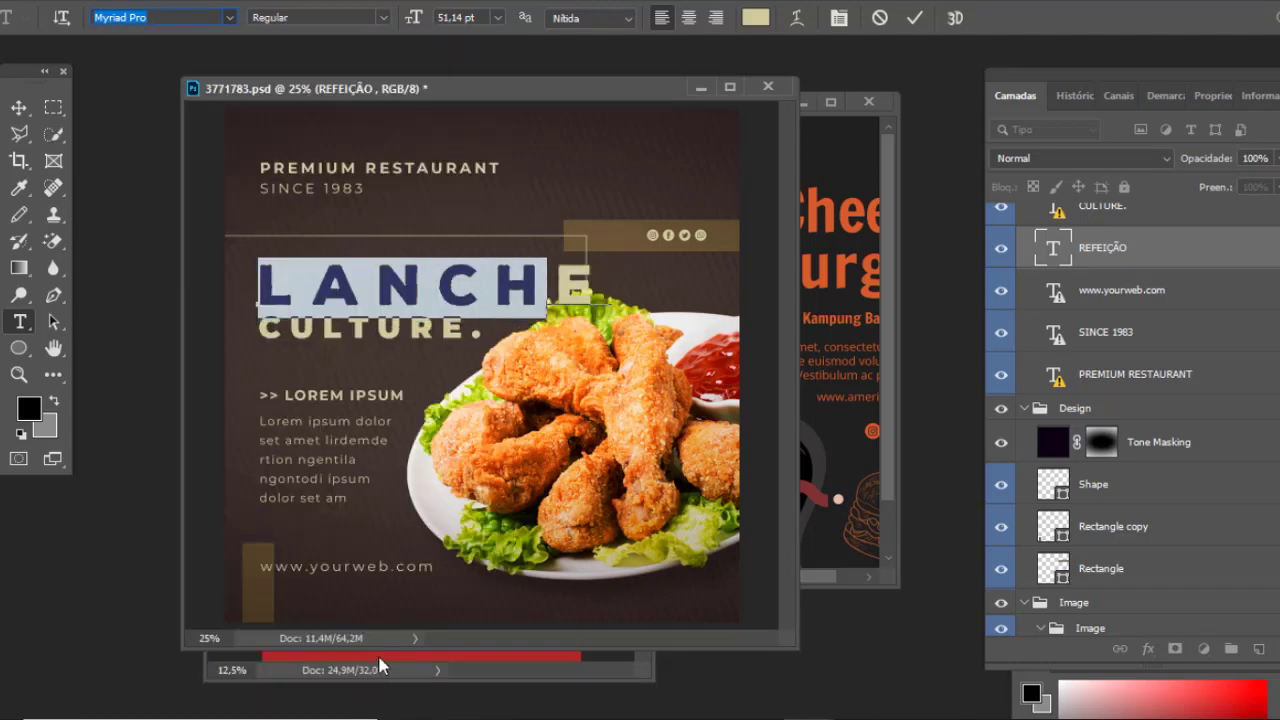
{"action": "left_click", "coordinate": [370, 284]}
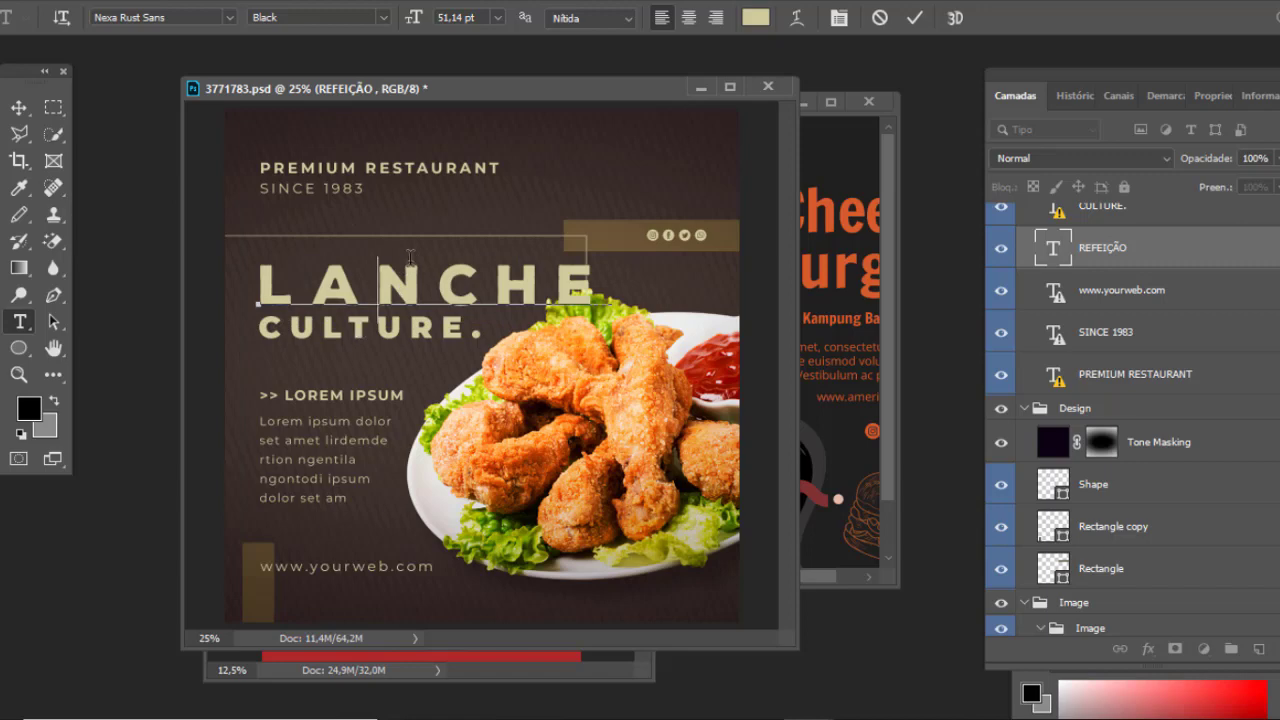
{"action": "left_click", "coordinate": [410, 272]}
{"action": "double_click", "coordinate": [410, 272]}
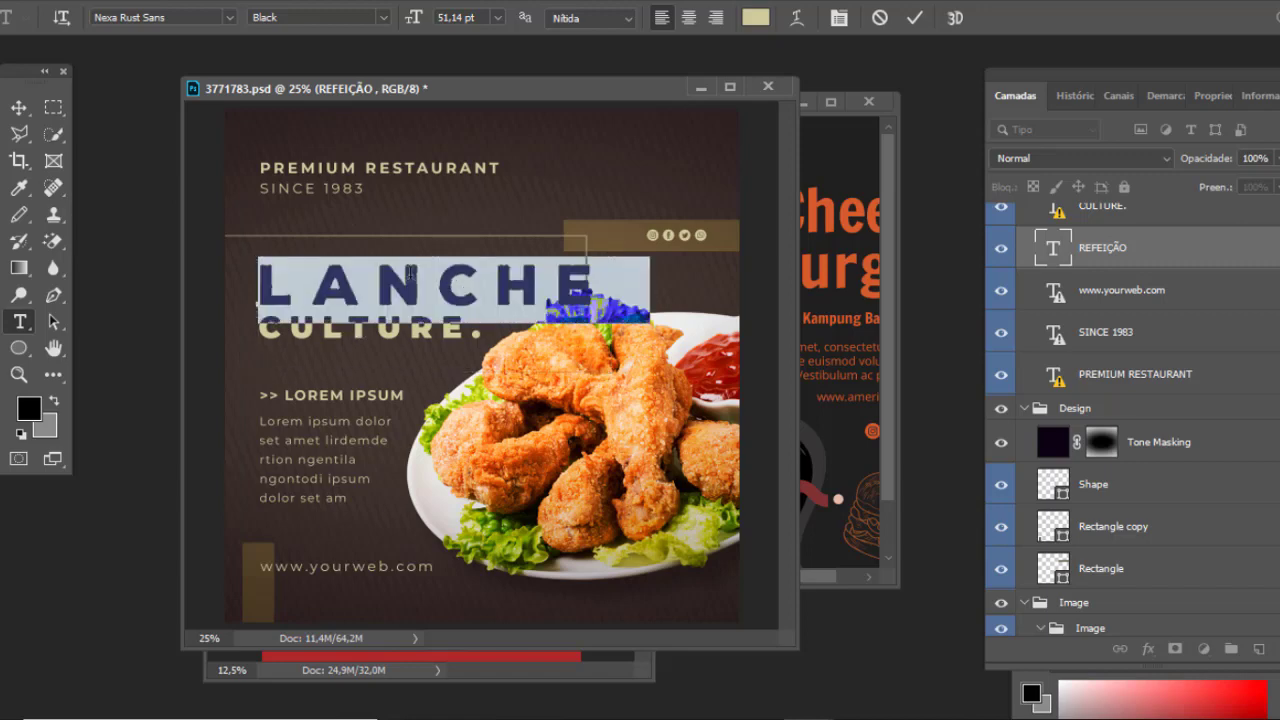
Step: Change the headline text to the price 19,90 and commit it
{"action": "type", "text": "r$ 90"}
{"action": "key", "text": "ctrl+a"}
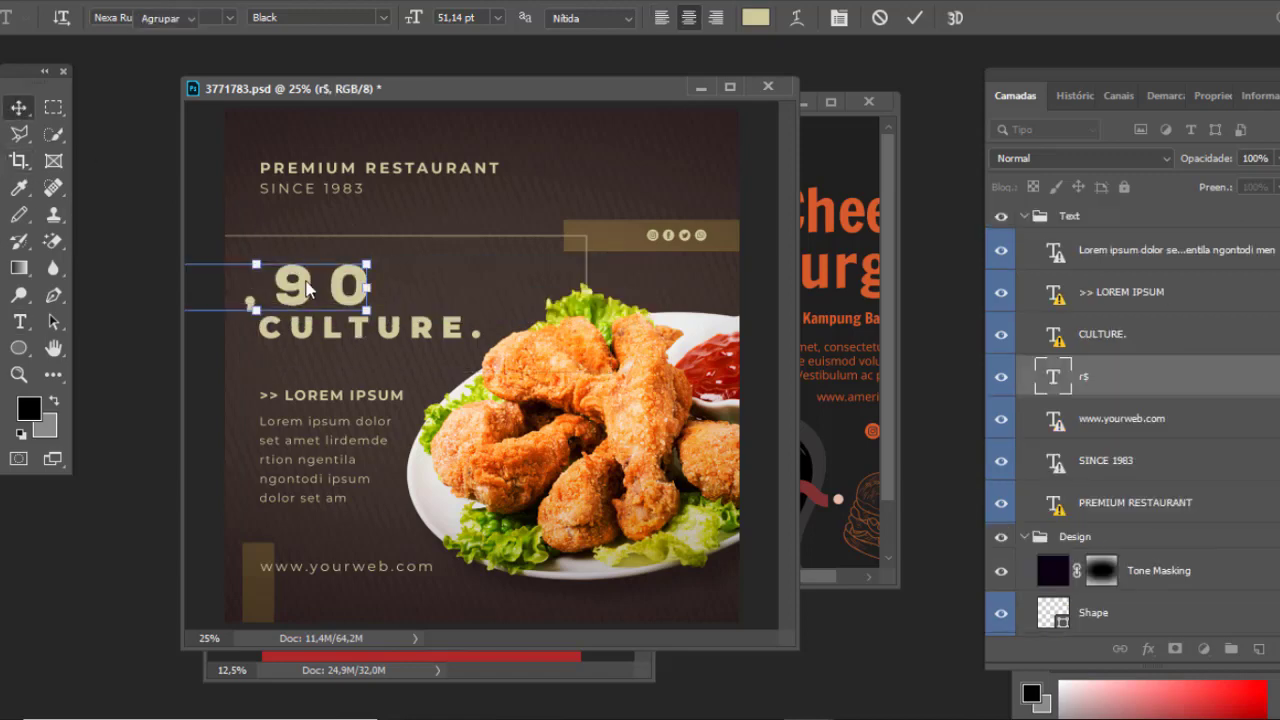
{"action": "type", "text": "19,90"}
{"action": "key", "text": "ctrl+Return"}
{"action": "key", "text": "v"}
Step: Shift the Text group to the right and the chicken photo slightly left
{"action": "left_click_drag", "start_coordinate": [308, 287], "coordinate": [407, 280]}
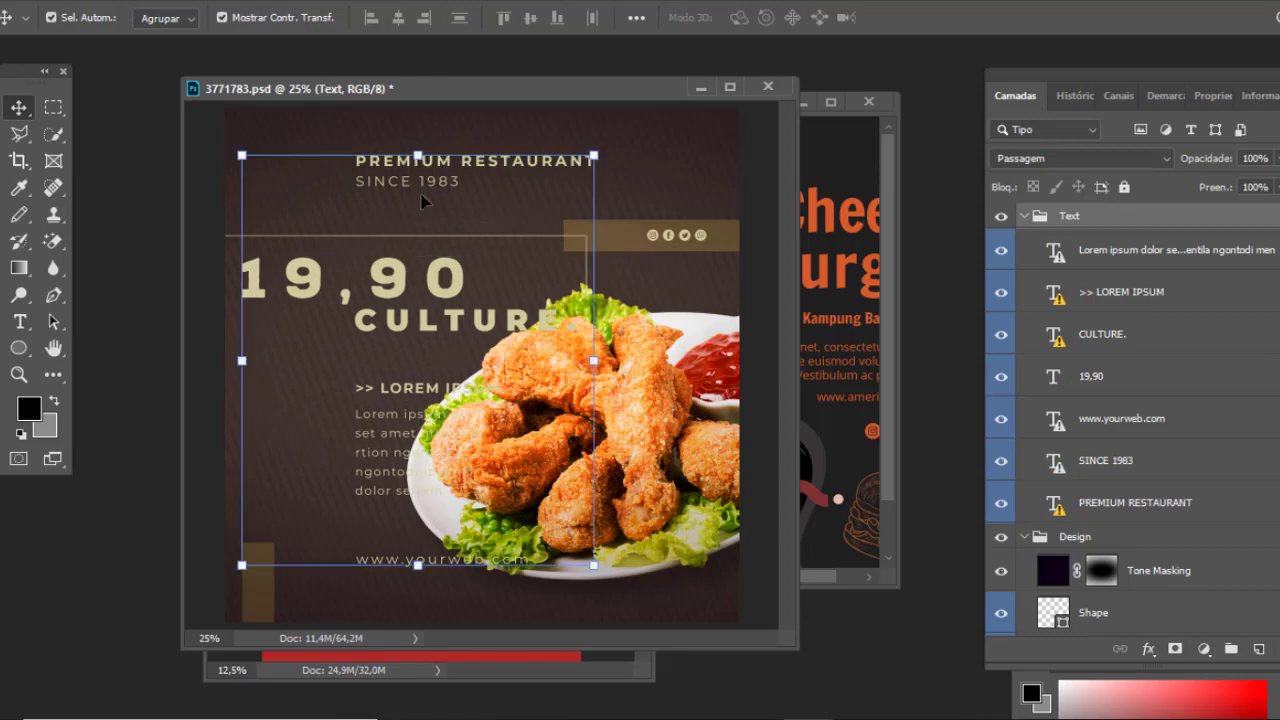
{"action": "left_click", "coordinate": [1001, 217]}
{"action": "left_click", "coordinate": [1001, 217]}
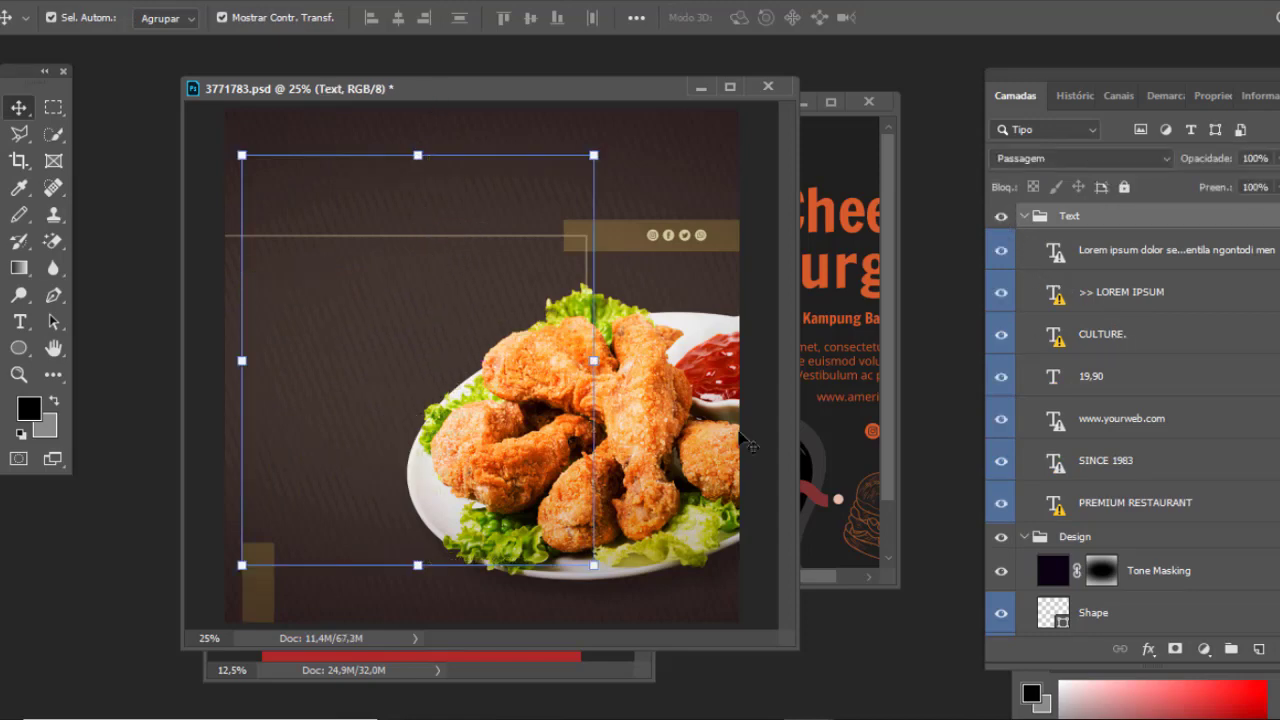
{"action": "left_click_drag", "start_coordinate": [660, 418], "coordinate": [620, 416]}
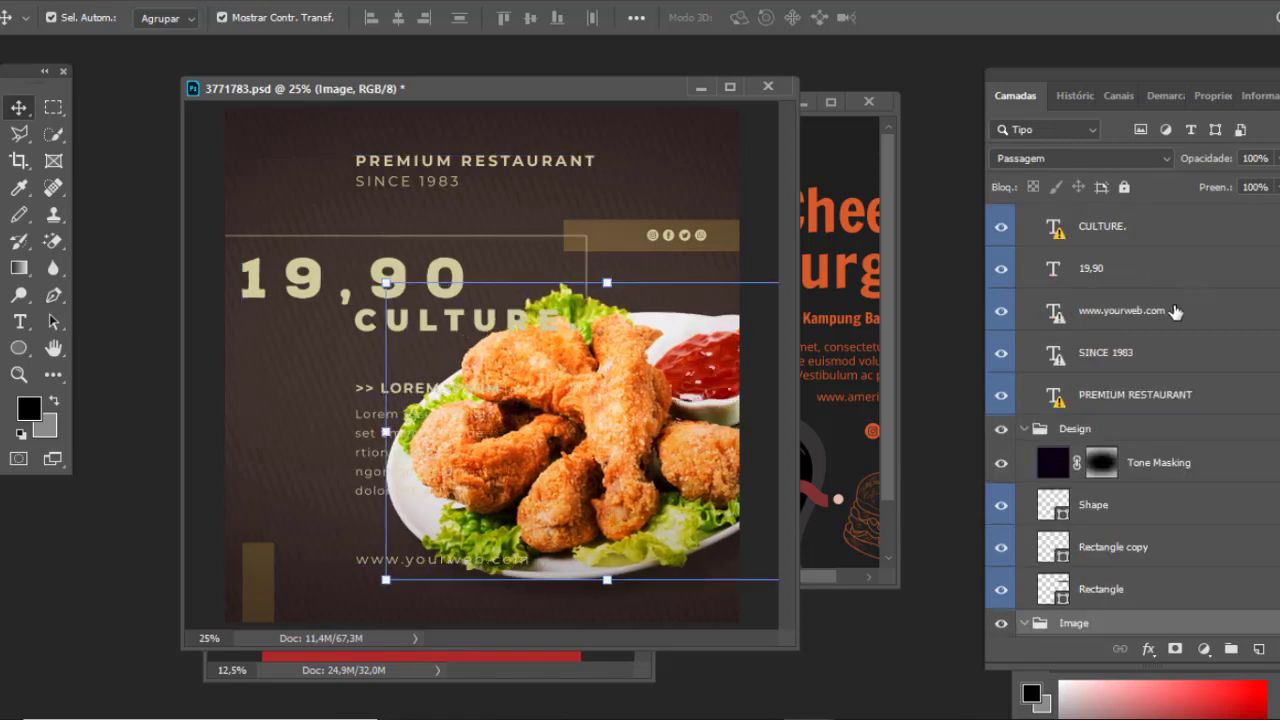
{"action": "left_click_drag", "start_coordinate": [699, 235], "coordinate": [700, 234]}
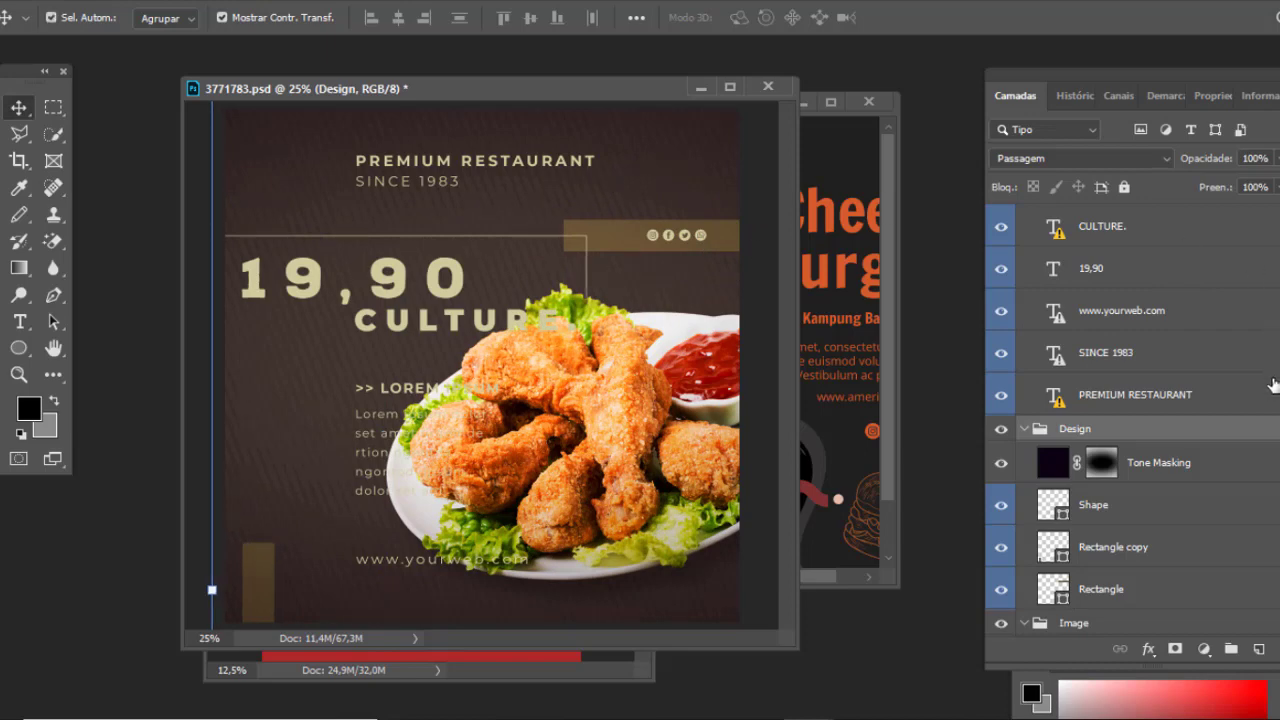
Step: Toggle the Tone Masking vignette off and on, then bring the burger template 3584845.psd forward
{"action": "scroll", "coordinate": [1273, 385], "scroll_direction": "down", "scroll_amount": 1}
{"action": "left_click", "coordinate": [1001, 411]}
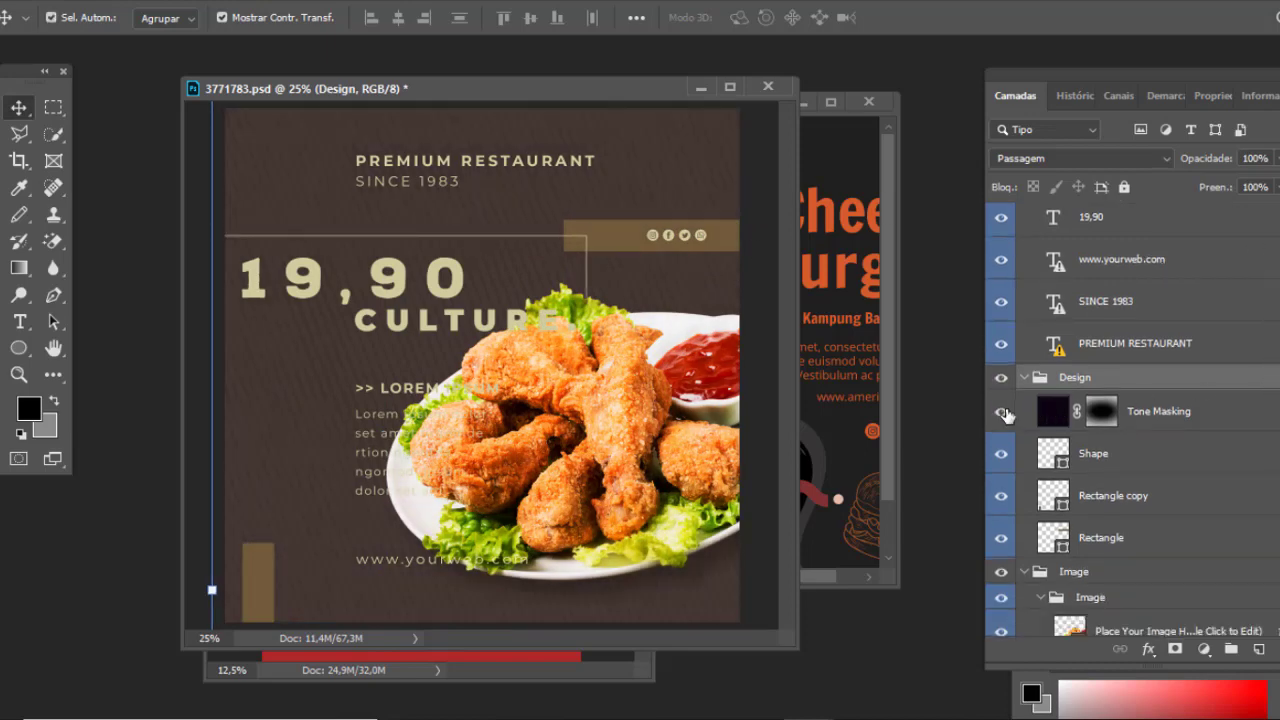
{"action": "left_click", "coordinate": [1001, 411]}
{"action": "scroll", "coordinate": [1105, 492], "scroll_direction": "down", "scroll_amount": 1}
{"action": "left_click", "coordinate": [830, 431]}
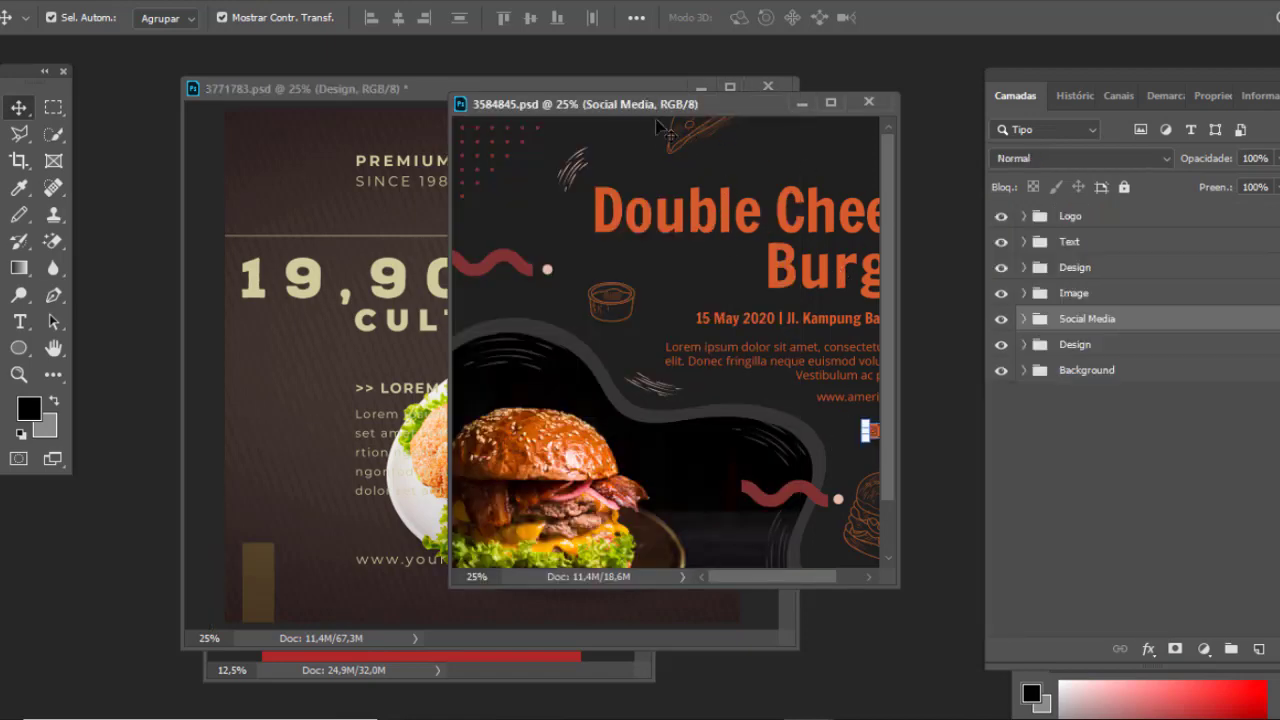
Step: Drag the burger photo into the chicken template and shift the design shapes right and down
{"action": "left_click_drag", "start_coordinate": [644, 100], "coordinate": [830, 178]}
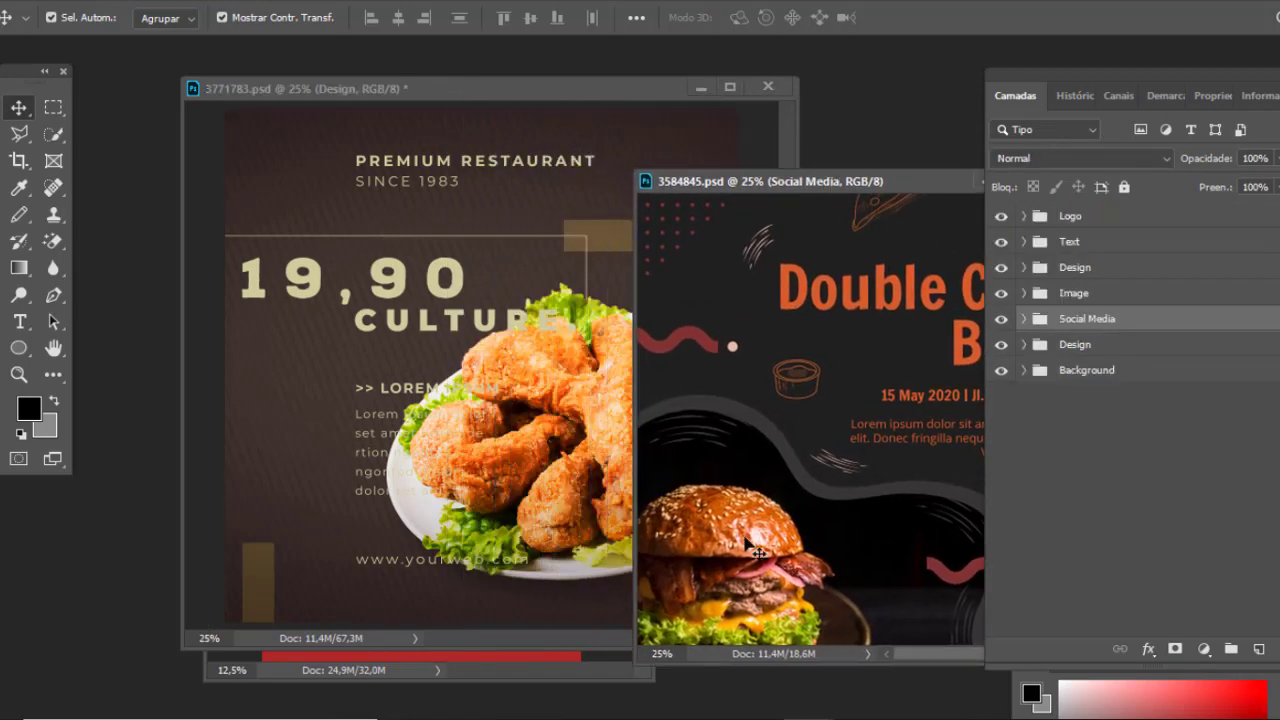
{"action": "mouse_move", "coordinate": [750, 548]}
{"action": "left_mouse_down"}
{"action": "mouse_move", "coordinate": [270, 432]}
{"action": "mouse_move", "coordinate": [301, 449]}
{"action": "left_mouse_up"}
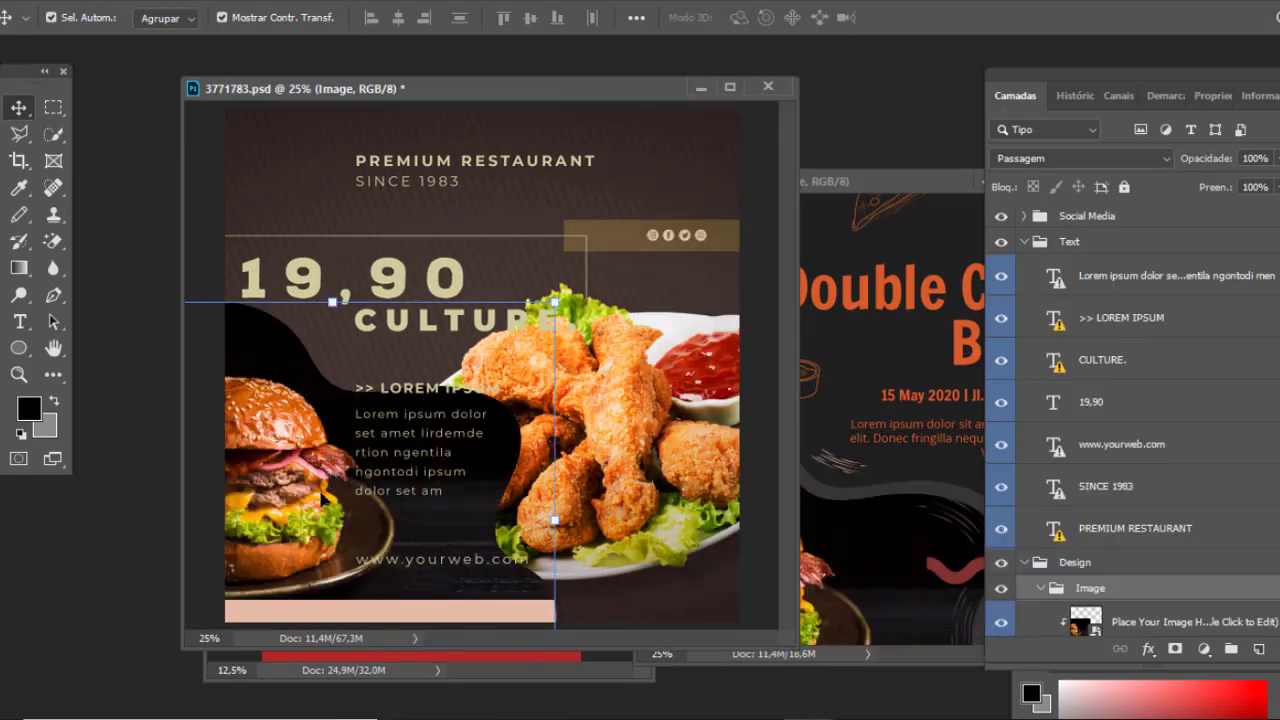
{"action": "mouse_move", "coordinate": [322, 498]}
{"action": "left_mouse_down"}
{"action": "mouse_move", "coordinate": [368, 484]}
{"action": "mouse_move", "coordinate": [373, 377]}
{"action": "left_mouse_up"}
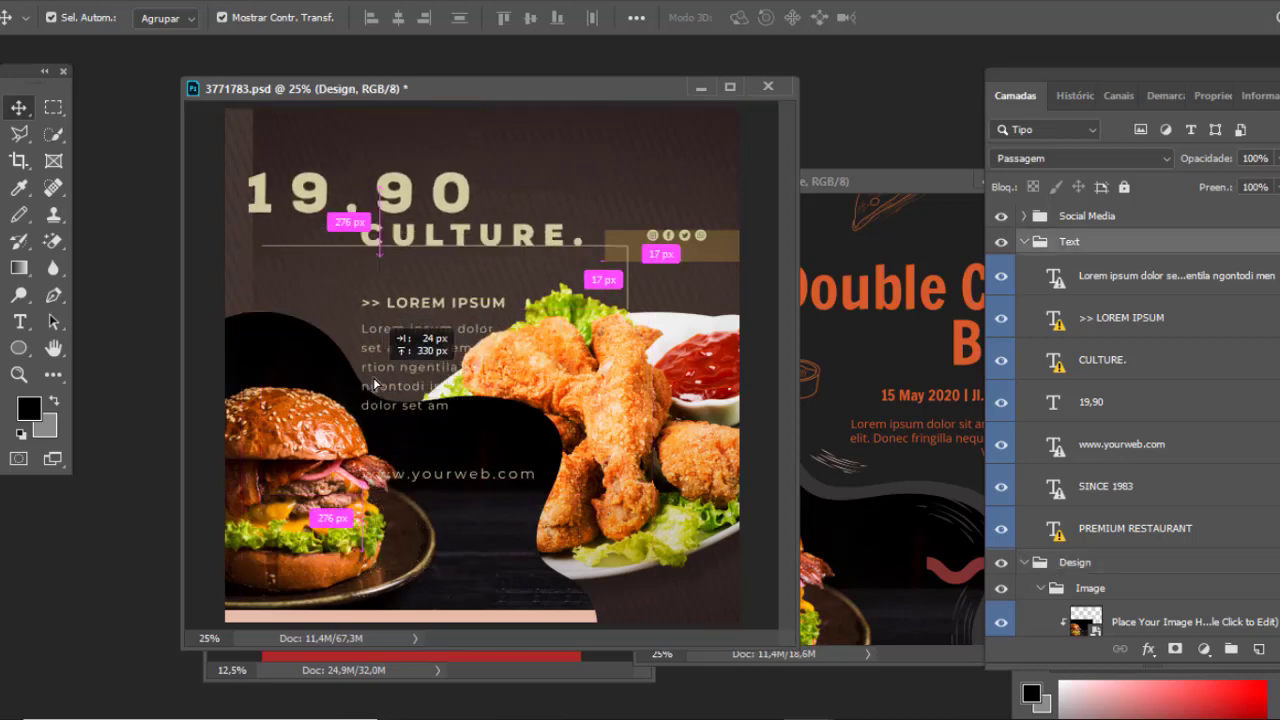
Step: Move the chicken photo up-left, stack it above Tone Masking, then nudge it down-right
{"action": "left_click_drag", "start_coordinate": [718, 446], "coordinate": [696, 364]}
{"action": "mouse_move", "coordinate": [1131, 466]}
{"action": "left_mouse_down"}
{"action": "mouse_move", "coordinate": [1150, 220]}
{"action": "mouse_move", "coordinate": [1152, 322]}
{"action": "mouse_move", "coordinate": [1150, 245]}
{"action": "left_mouse_up"}
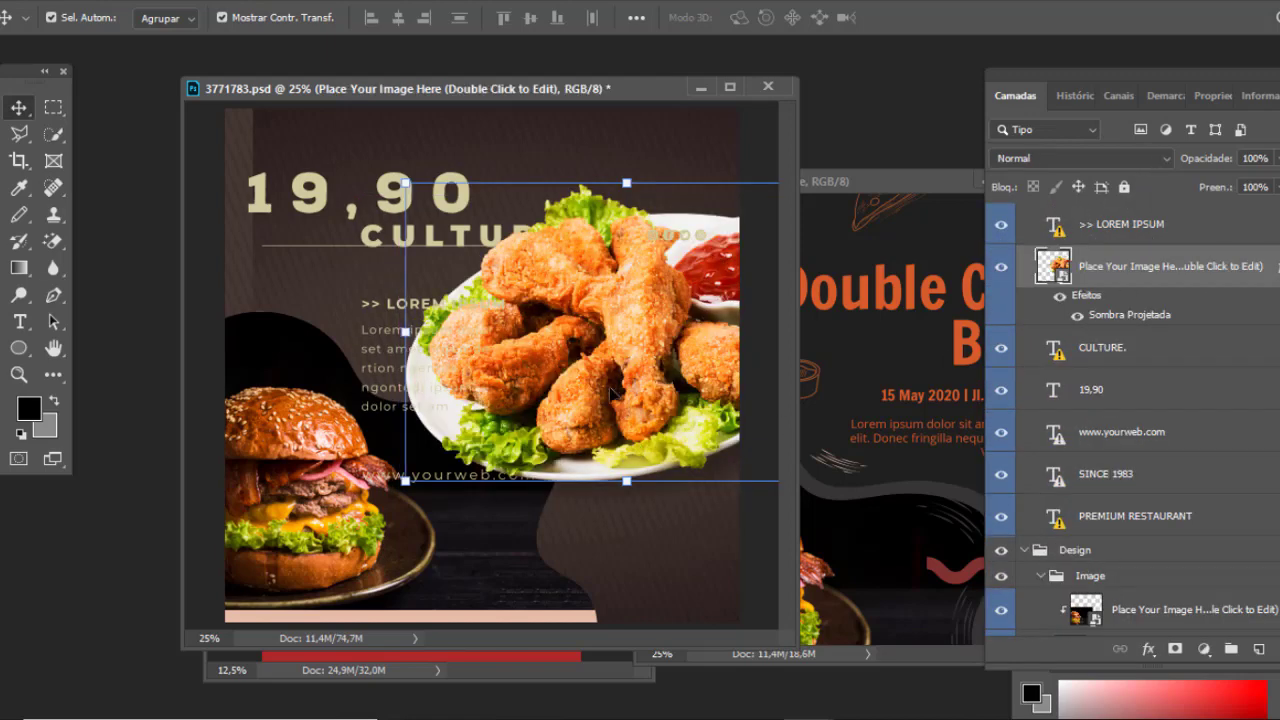
{"action": "left_click_drag", "start_coordinate": [610, 392], "coordinate": [621, 424]}
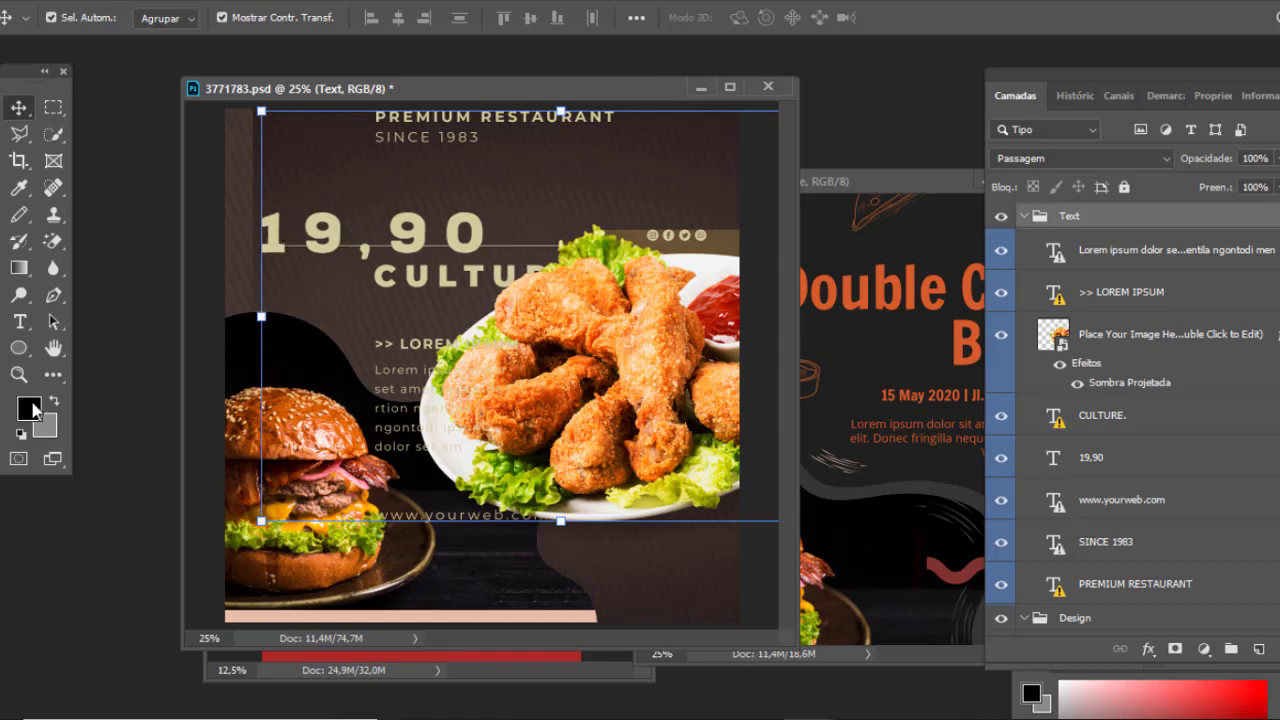
Step: Select all of the 19,90 text and recolour it golden orange #ffb400
{"action": "left_click", "coordinate": [19, 321]}
{"action": "left_click", "coordinate": [305, 235]}
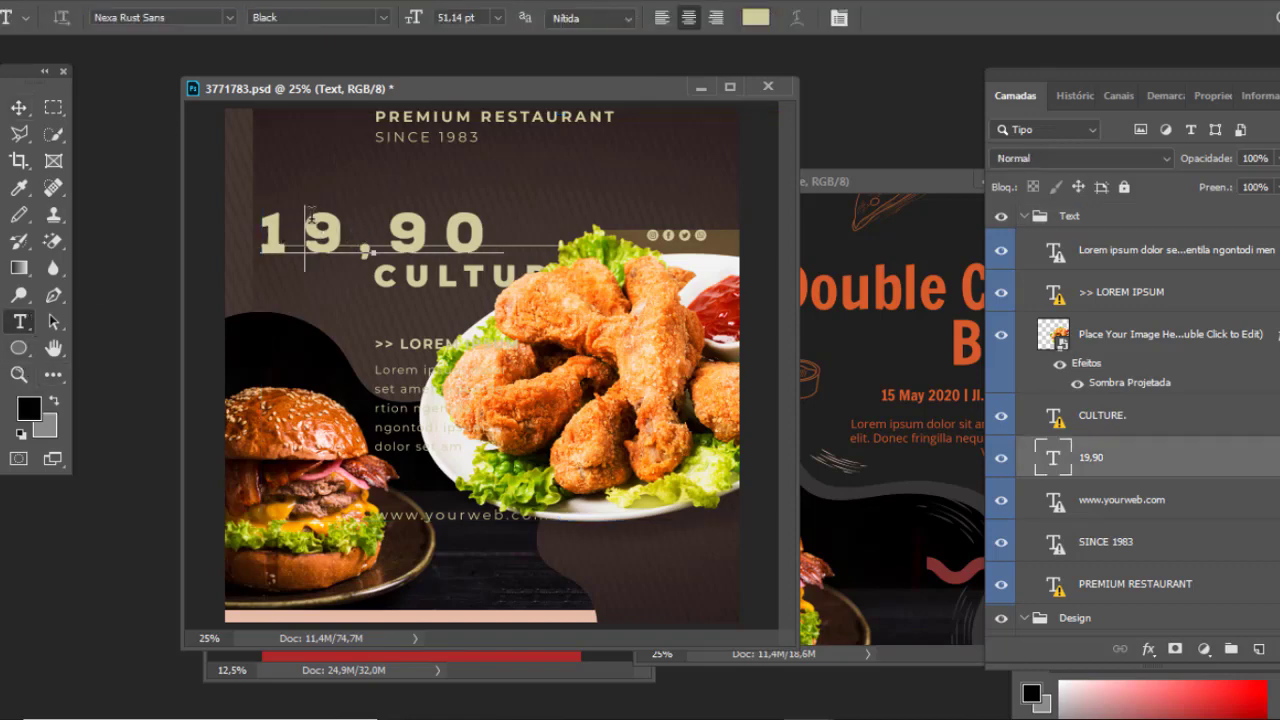
{"action": "key", "text": "ctrl+a"}
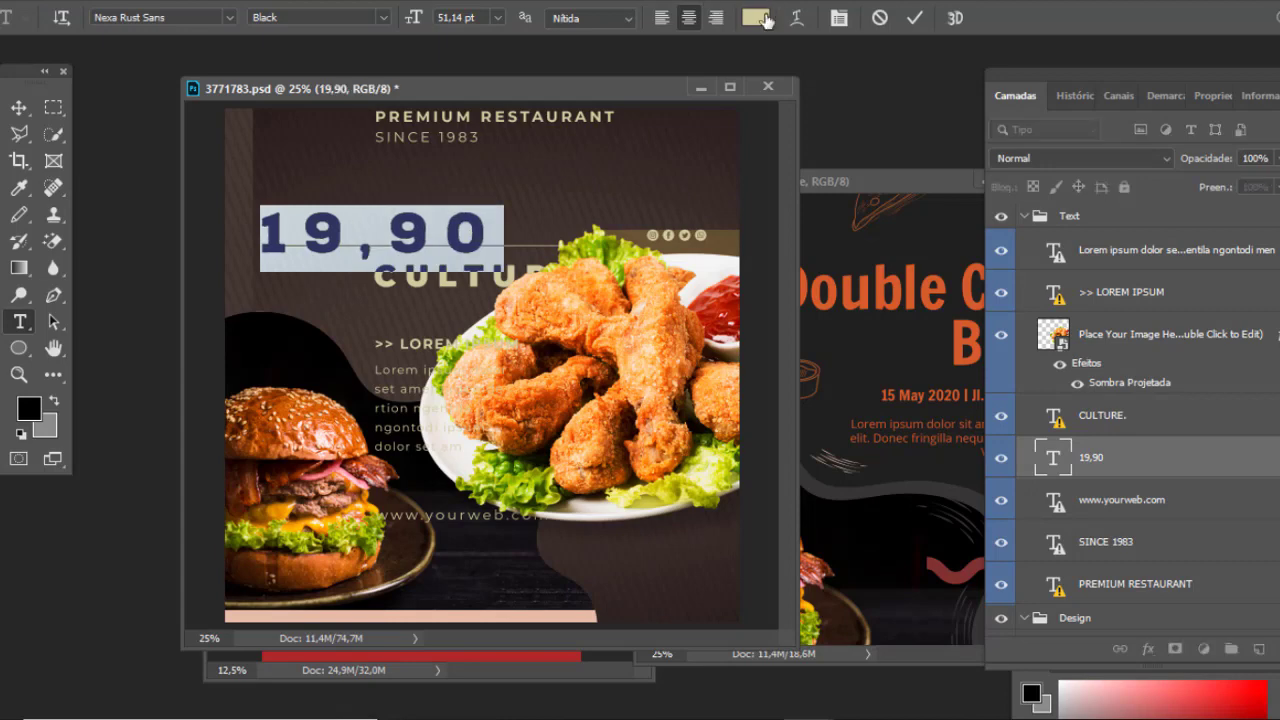
{"action": "left_click", "coordinate": [757, 18]}
{"action": "left_click", "coordinate": [727, 318]}
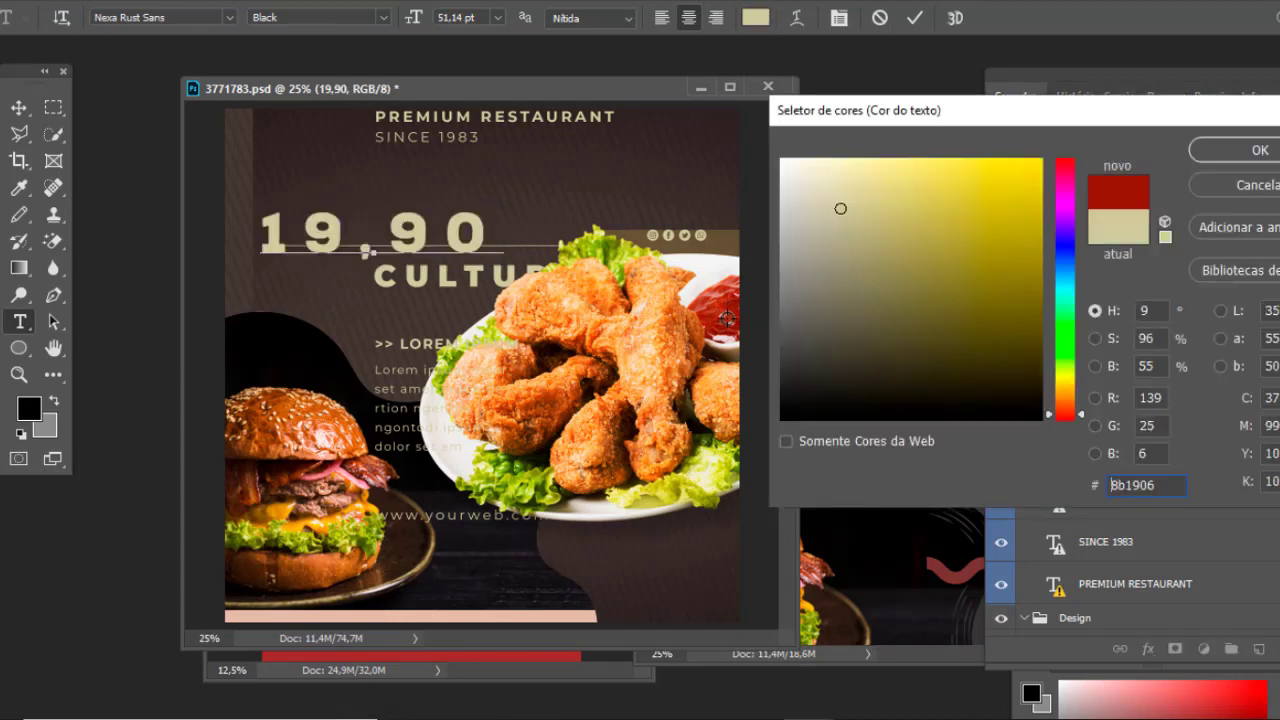
{"action": "left_click_drag", "start_coordinate": [943, 258], "coordinate": [1058, 132]}
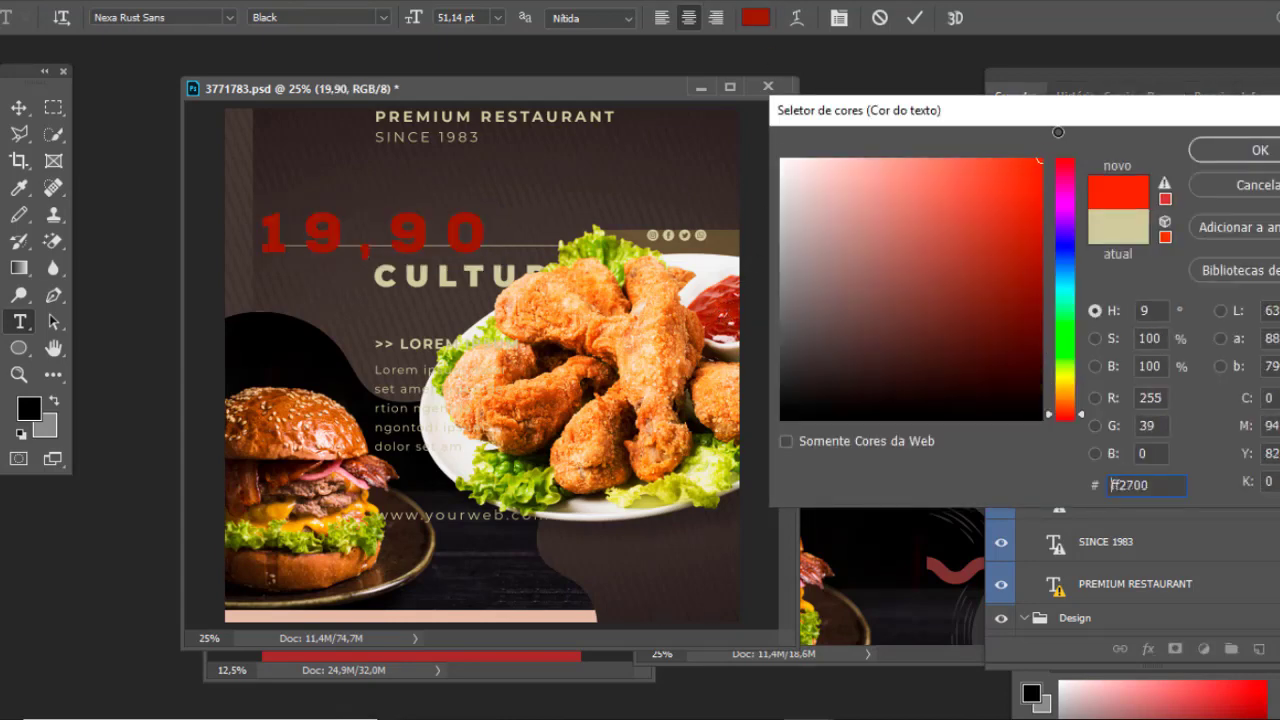
{"action": "left_click_drag", "start_coordinate": [1068, 384], "coordinate": [1068, 377]}
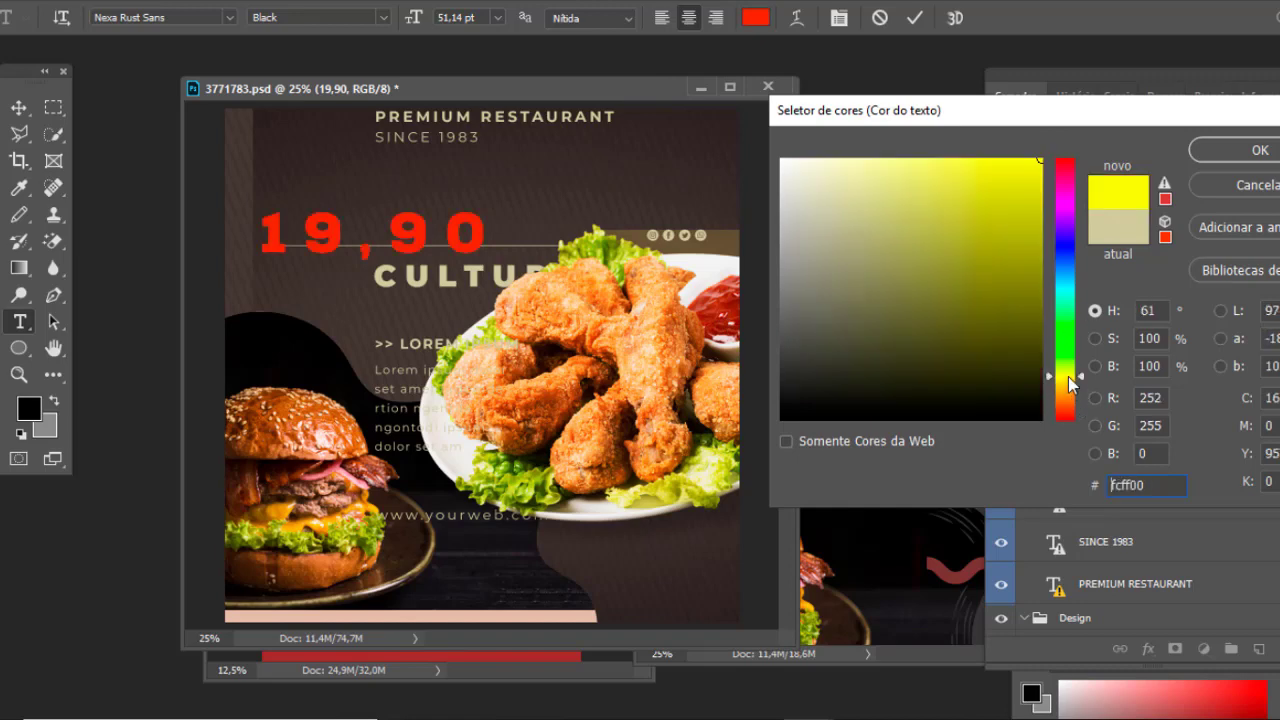
{"action": "left_click", "coordinate": [1066, 159]}
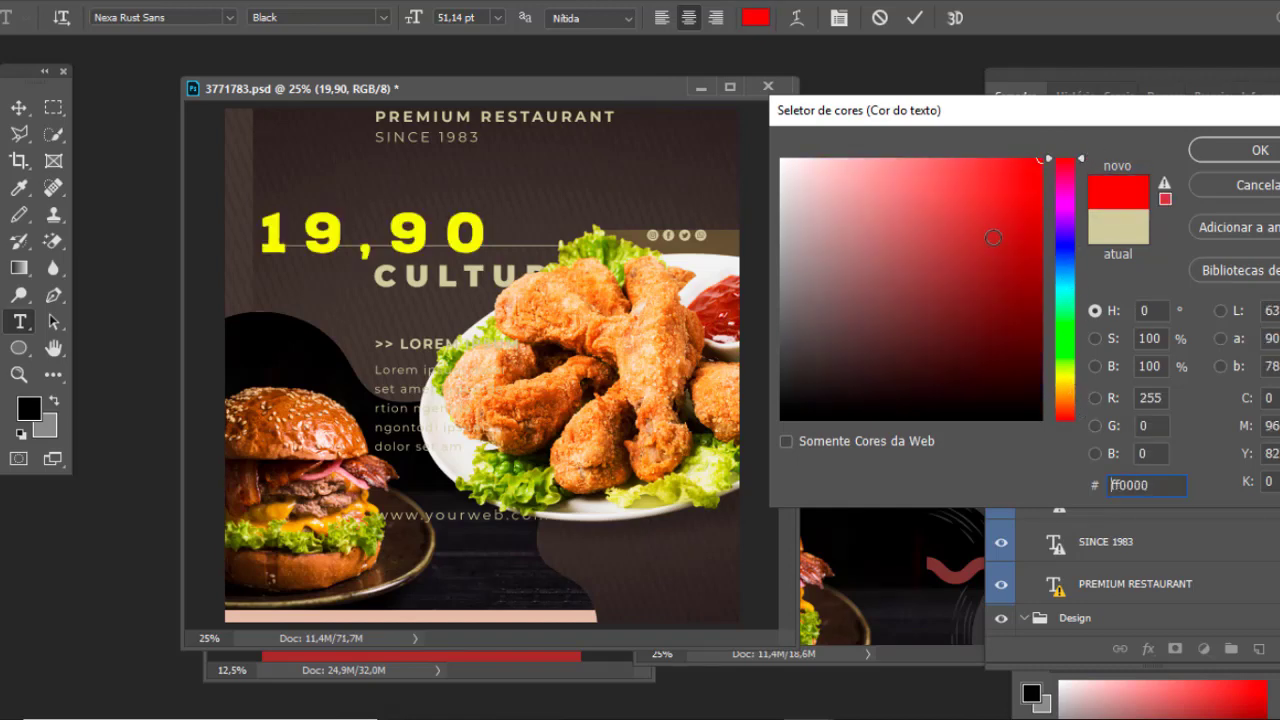
{"action": "left_click", "coordinate": [1066, 389]}
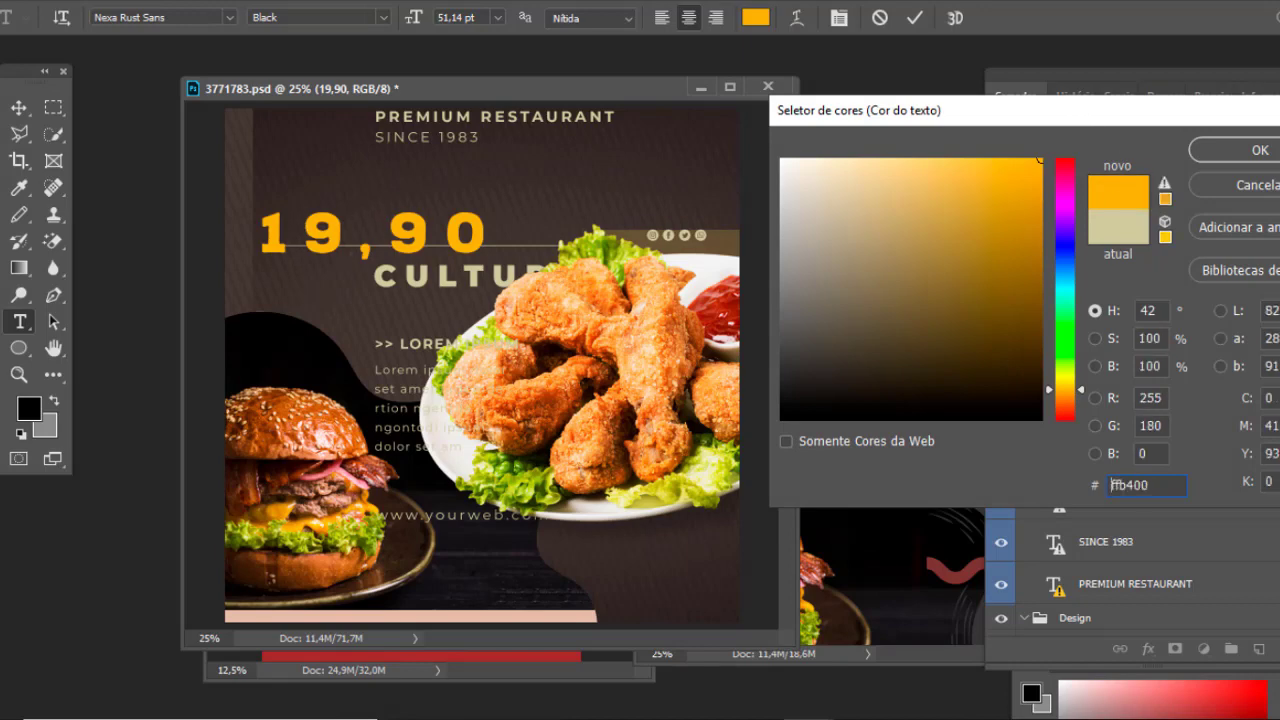
{"action": "left_click", "coordinate": [1240, 152]}
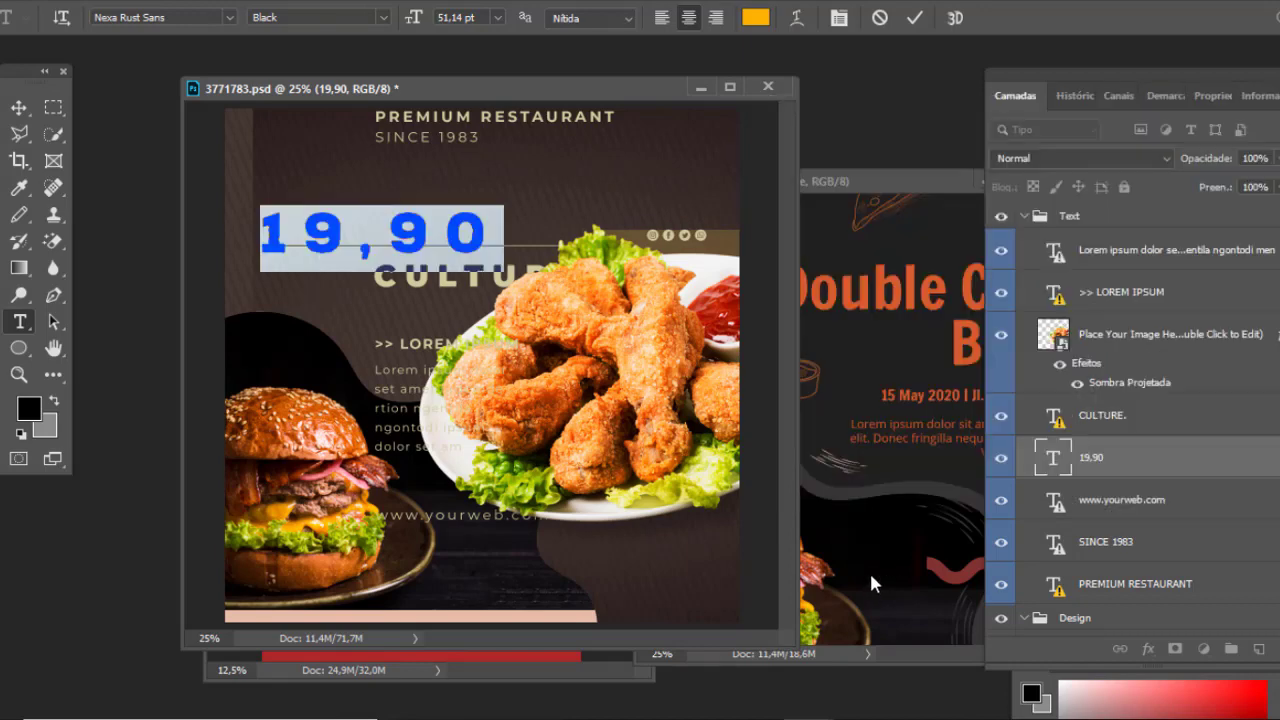
{"action": "left_click", "coordinate": [869, 570]}
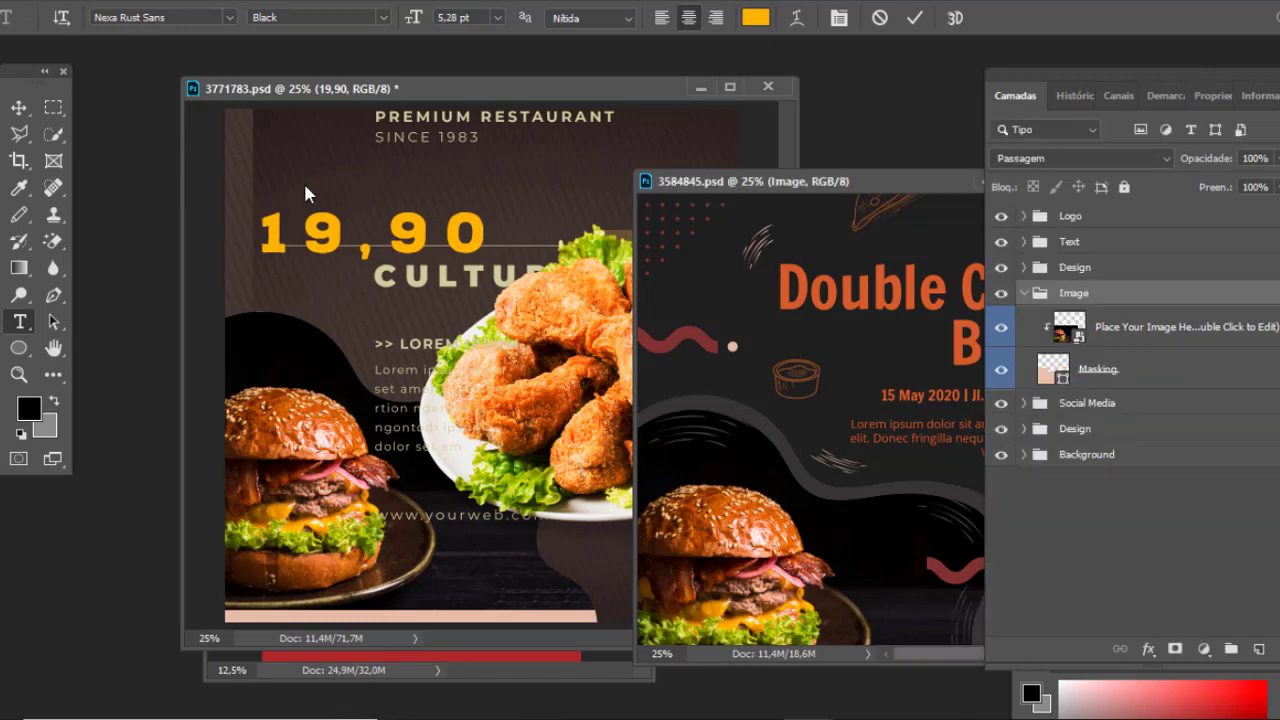
Step: Fill a new Camada 1 background layer with black using a top-to-bottom Gradient drag
{"action": "left_click", "coordinate": [366, 170]}
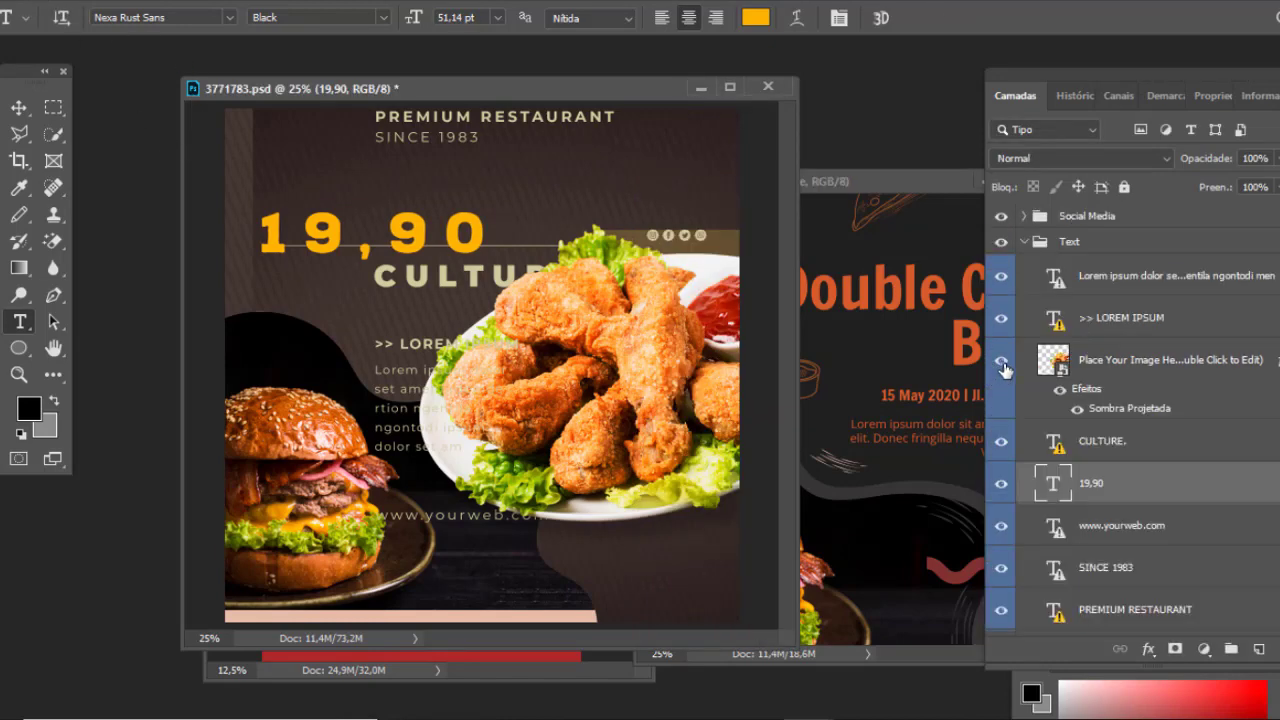
{"action": "scroll", "coordinate": [1053, 500], "scroll_direction": "down", "scroll_amount": 4}
{"action": "scroll", "coordinate": [1053, 500], "scroll_direction": "down", "scroll_amount": 2}
{"action": "scroll", "coordinate": [1053, 500], "scroll_direction": "down", "scroll_amount": 2}
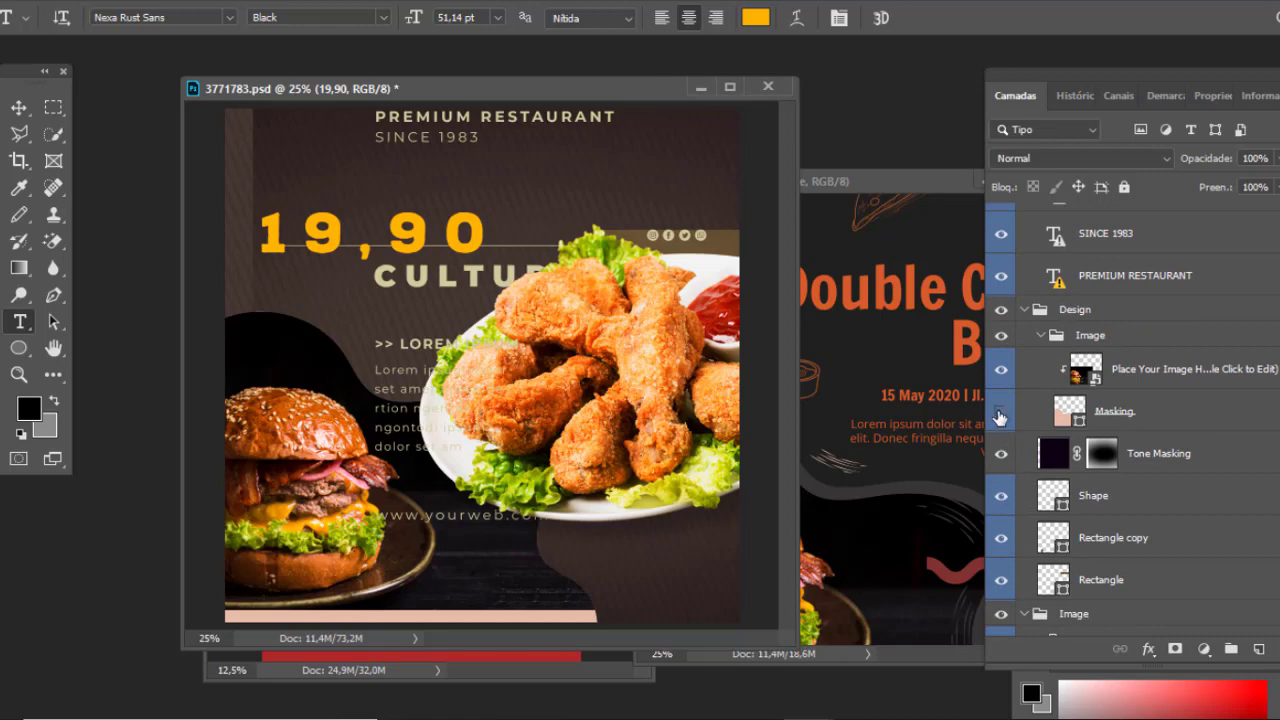
{"action": "left_click", "coordinate": [1000, 417]}
{"action": "key", "text": "g"}
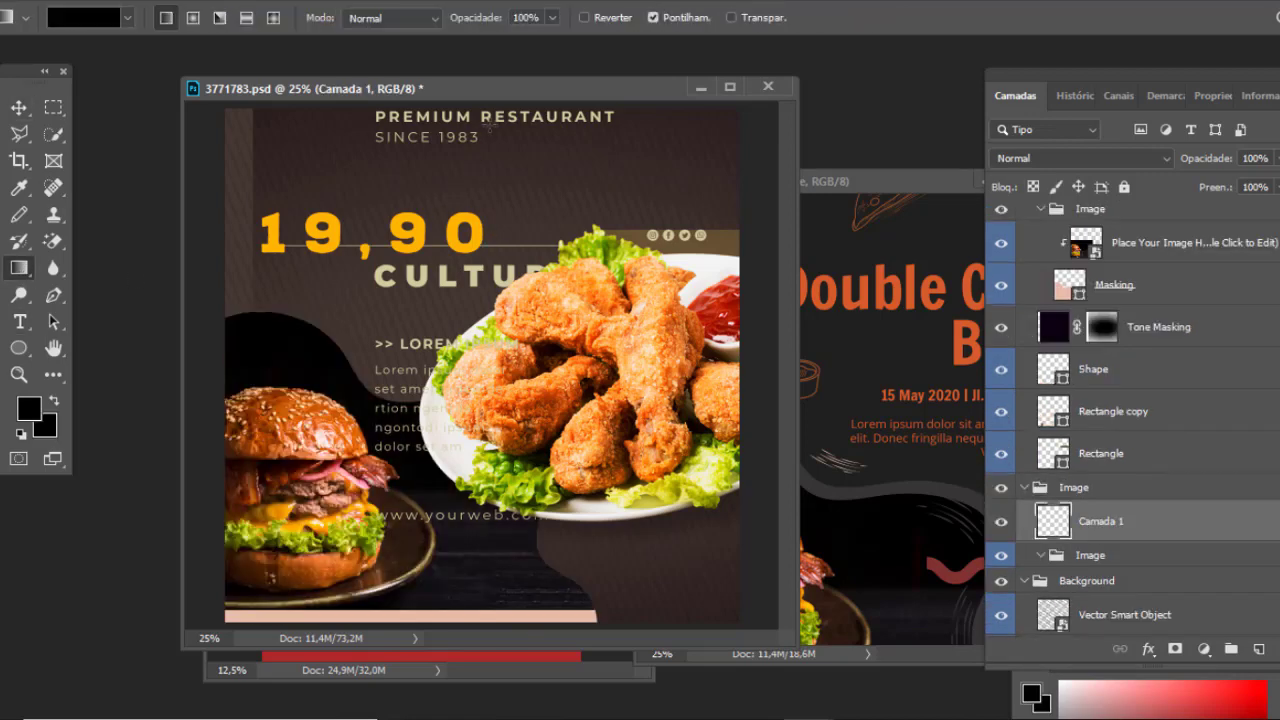
{"action": "left_click_drag", "start_coordinate": [494, 133], "coordinate": [486, 626]}
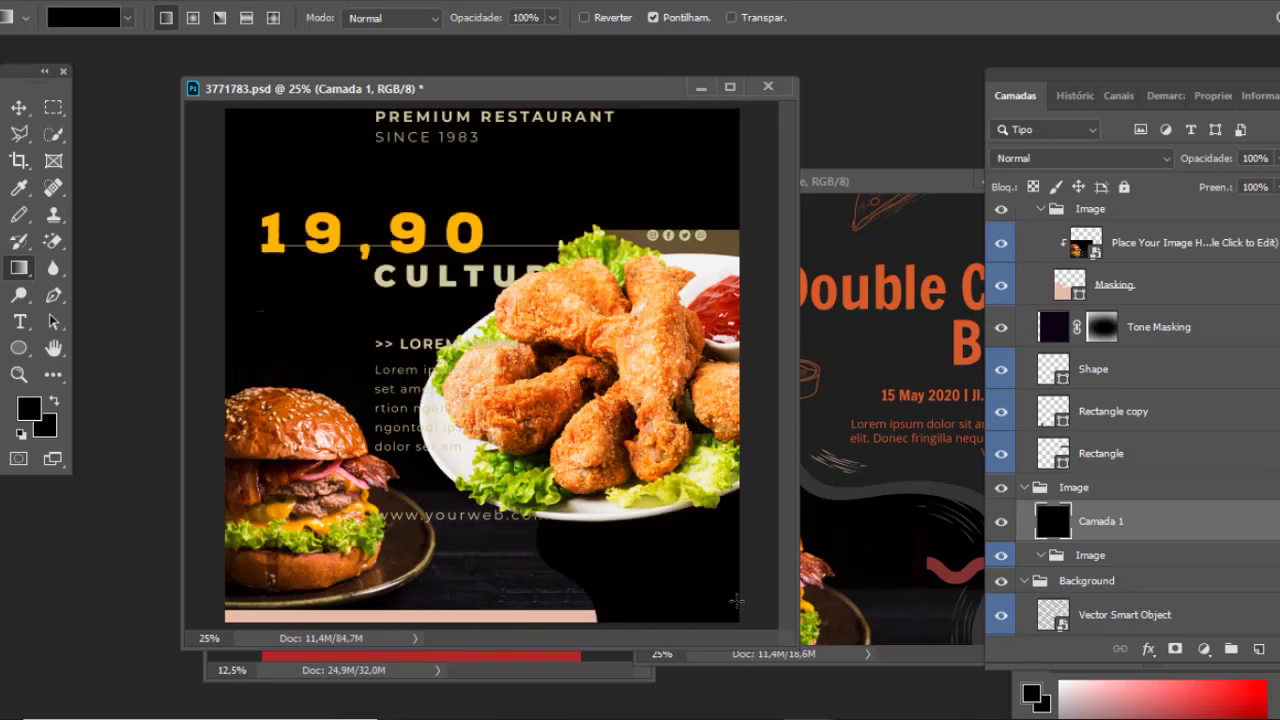
Step: Select the Image group and toggle its visibility to compare it against the black background
{"action": "left_click", "coordinate": [18, 107]}
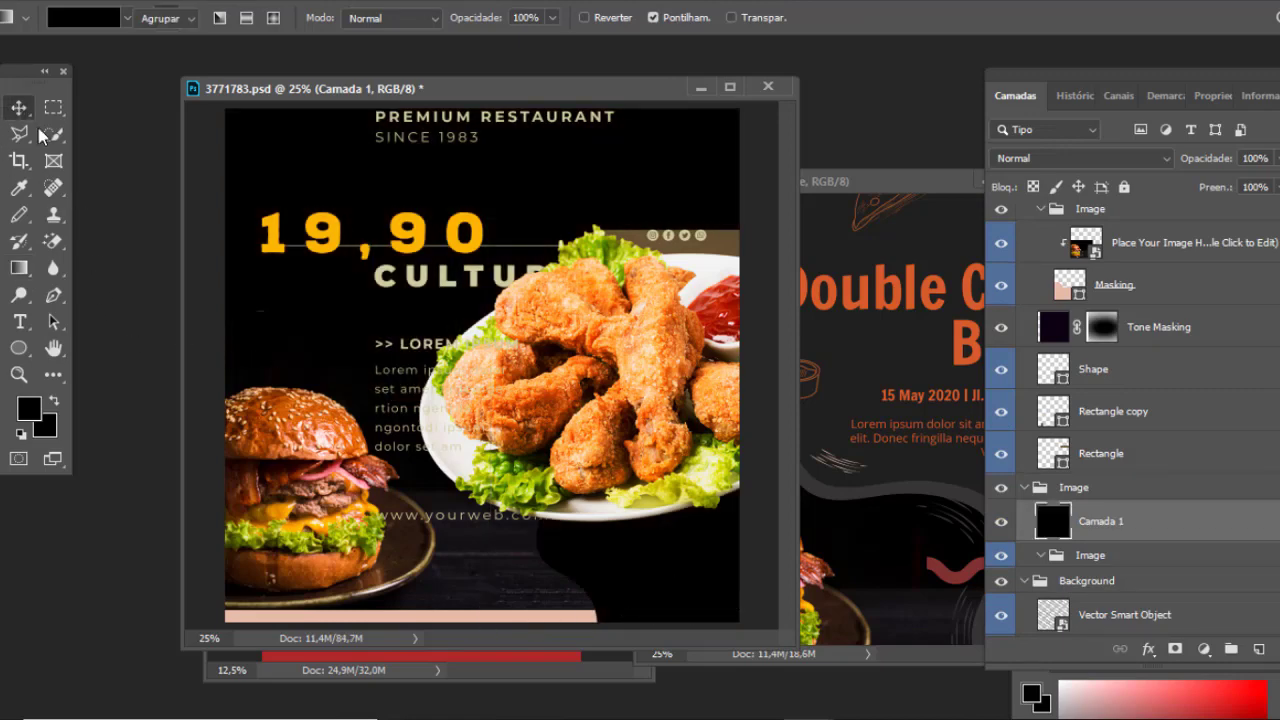
{"action": "left_click", "coordinate": [392, 372]}
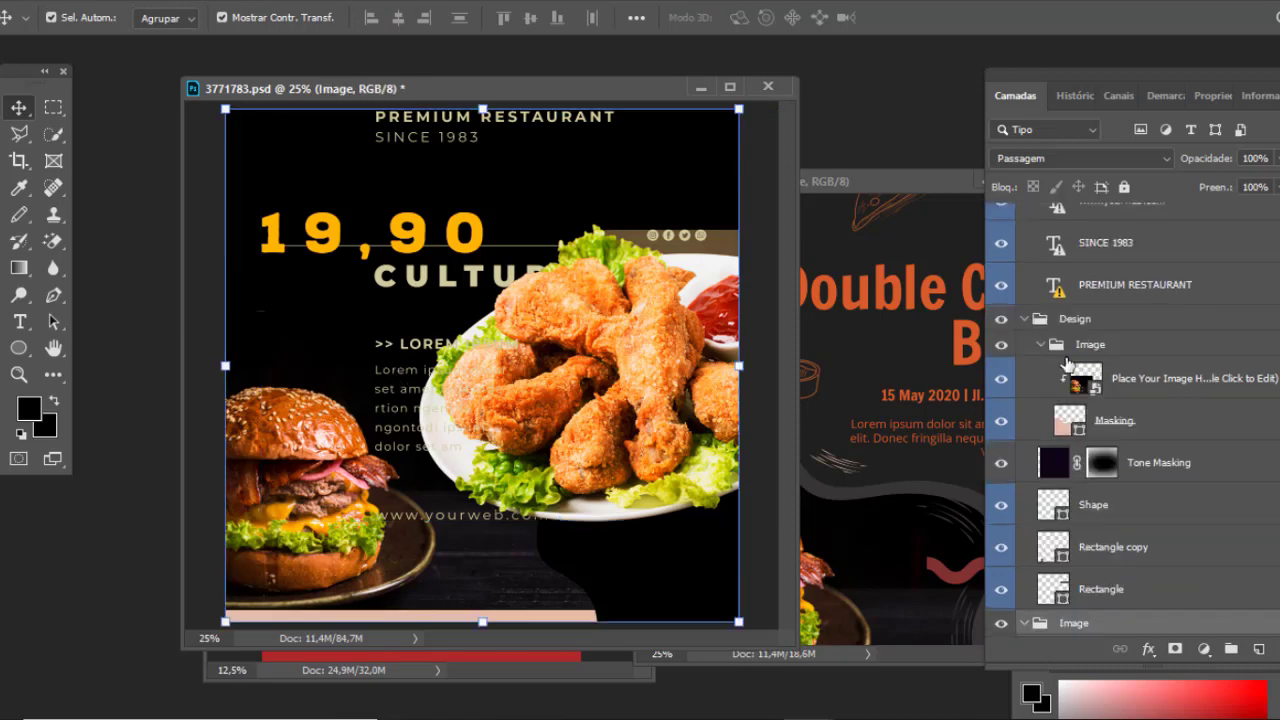
{"action": "scroll", "coordinate": [1092, 362], "scroll_direction": "down", "scroll_amount": 3}
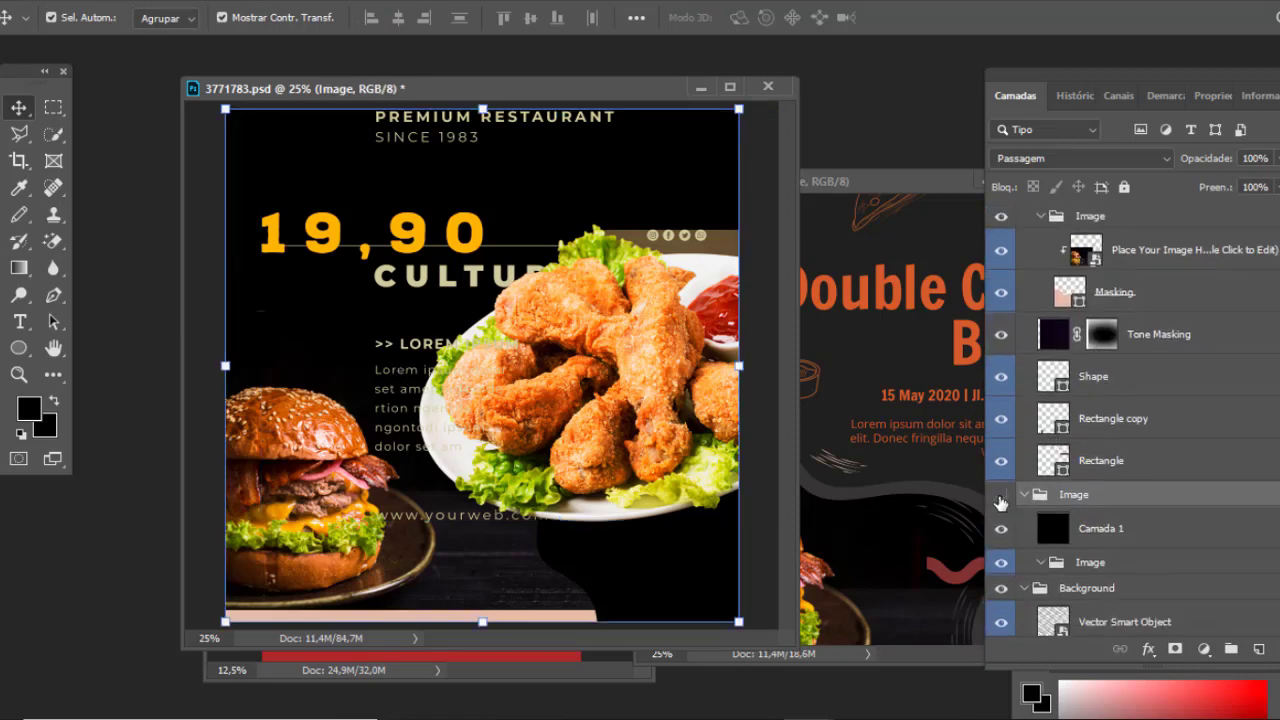
{"action": "left_click", "coordinate": [1001, 498]}
{"action": "left_click", "coordinate": [1001, 498]}
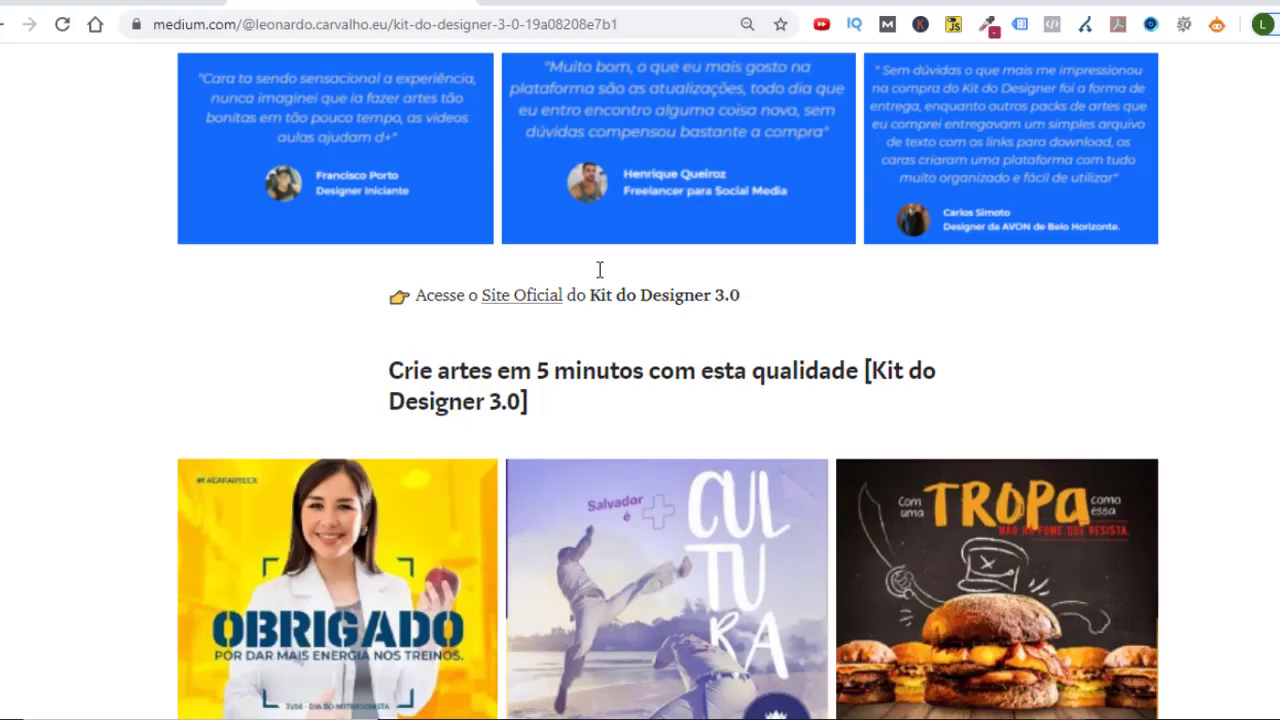
{"action": "scroll", "coordinate": [598, 272], "scroll_direction": "up", "scroll_amount": 3}
{"action": "scroll", "coordinate": [598, 272], "scroll_direction": "down", "scroll_amount": 7}
{"action": "scroll", "coordinate": [600, 278], "scroll_direction": "down", "scroll_amount": 5}
{"action": "scroll", "coordinate": [600, 278], "scroll_direction": "down", "scroll_amount": 1}
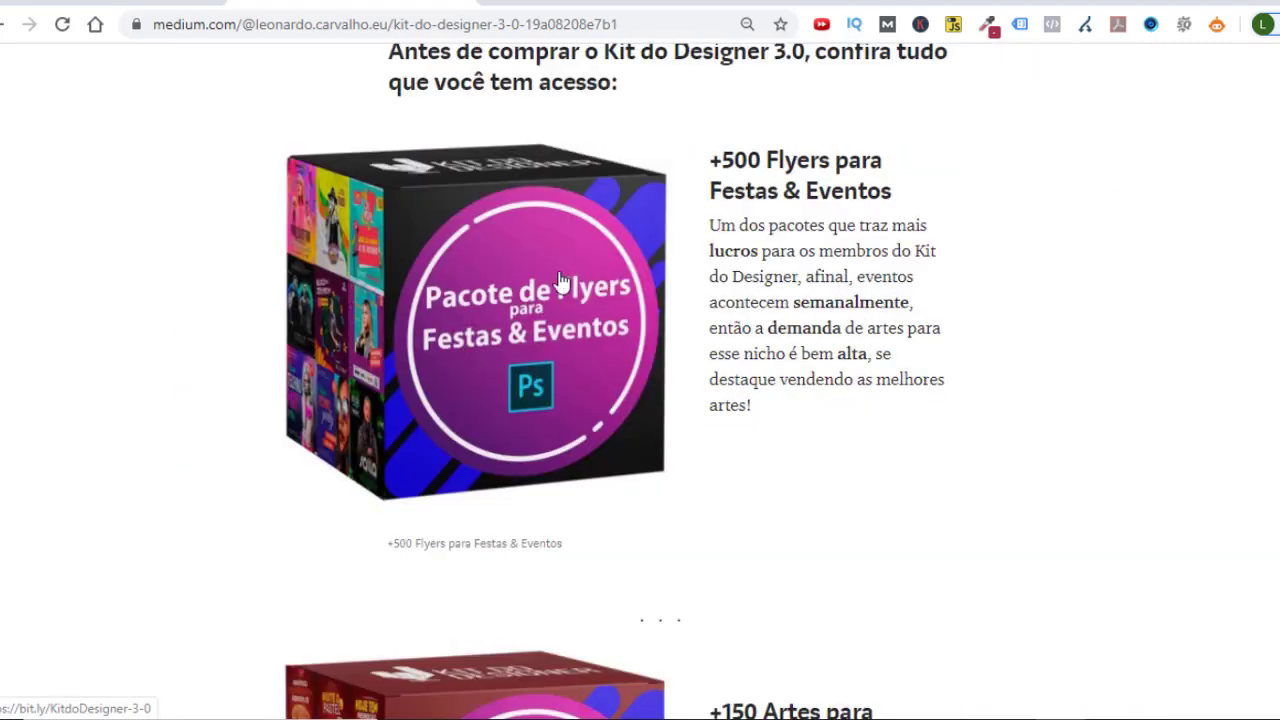
{"action": "scroll", "coordinate": [619, 286], "scroll_direction": "up", "scroll_amount": 3}
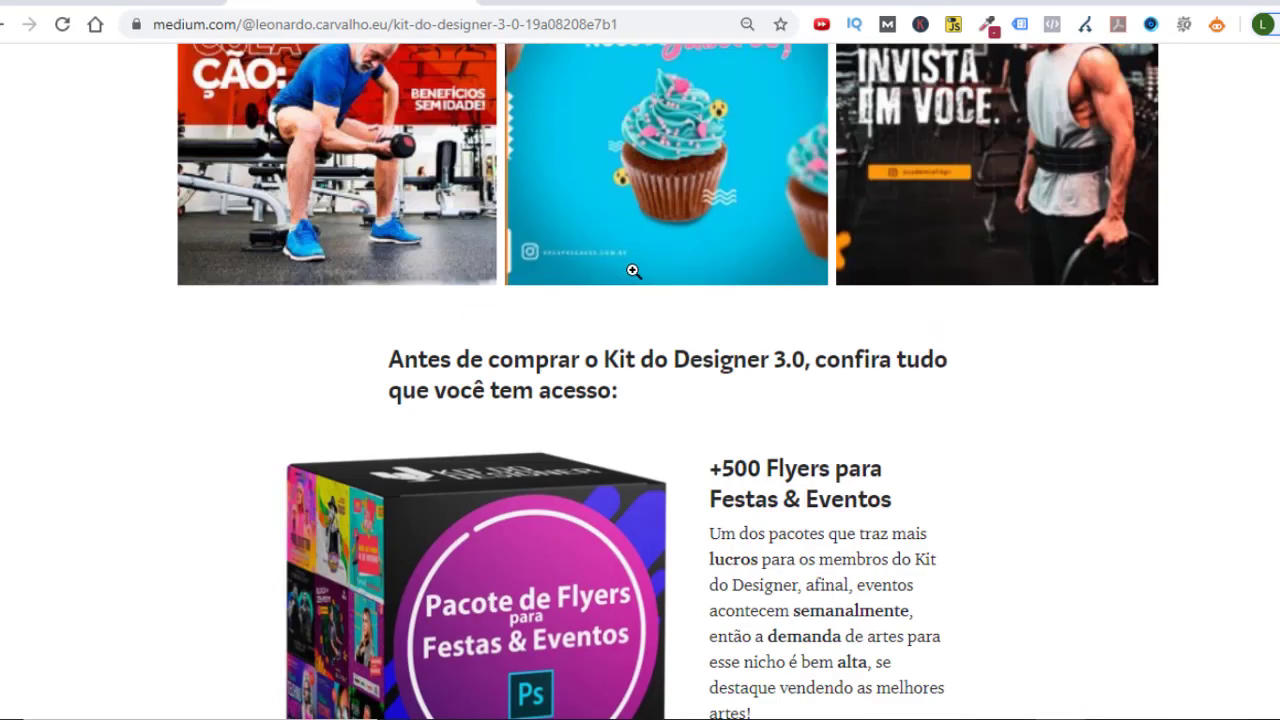
{"action": "scroll", "coordinate": [930, 270], "scroll_direction": "down", "scroll_amount": 2}
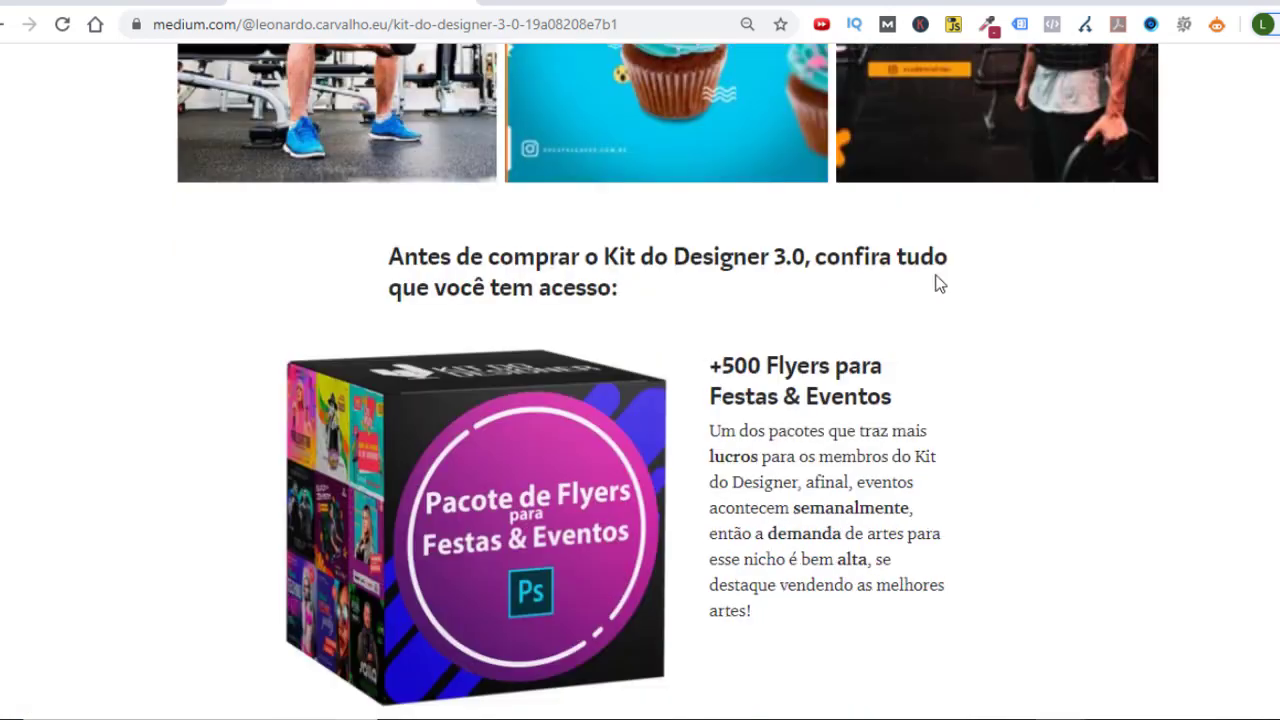
{"action": "scroll", "coordinate": [801, 263], "scroll_direction": "down", "scroll_amount": 6}
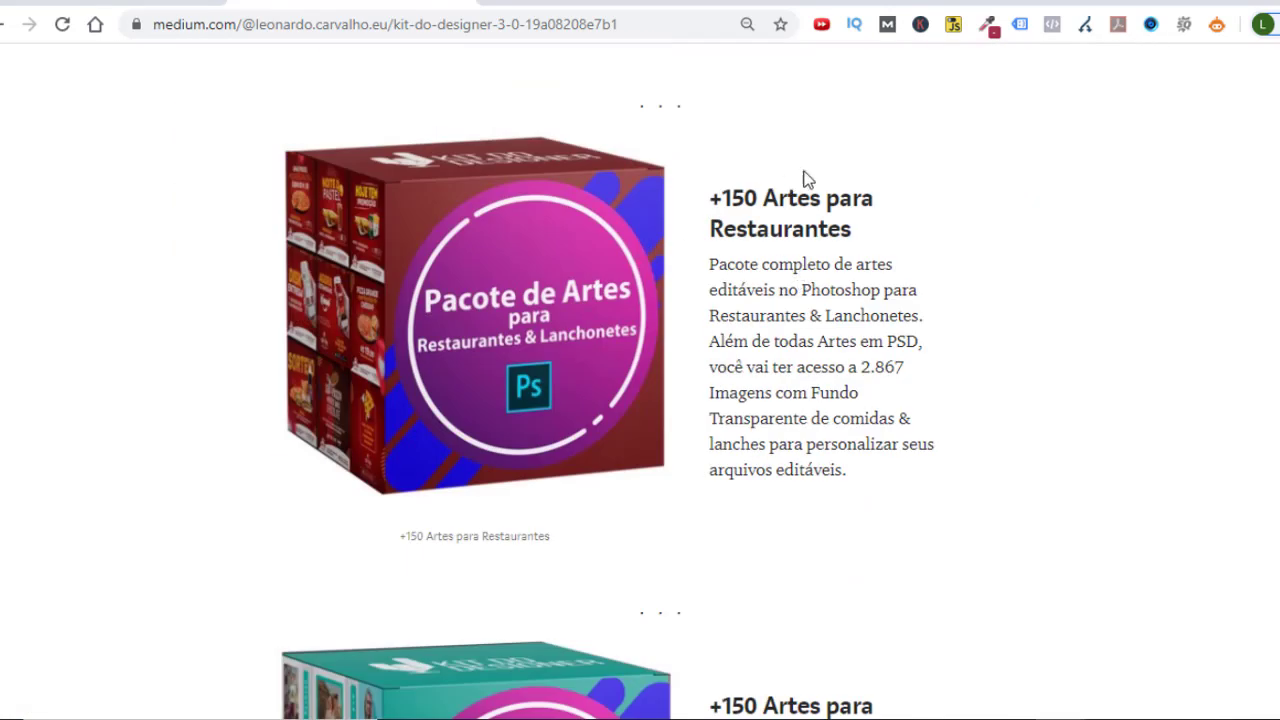
{"action": "scroll", "coordinate": [830, 222], "scroll_direction": "down", "scroll_amount": 5}
{"action": "scroll", "coordinate": [846, 234], "scroll_direction": "down", "scroll_amount": 5}
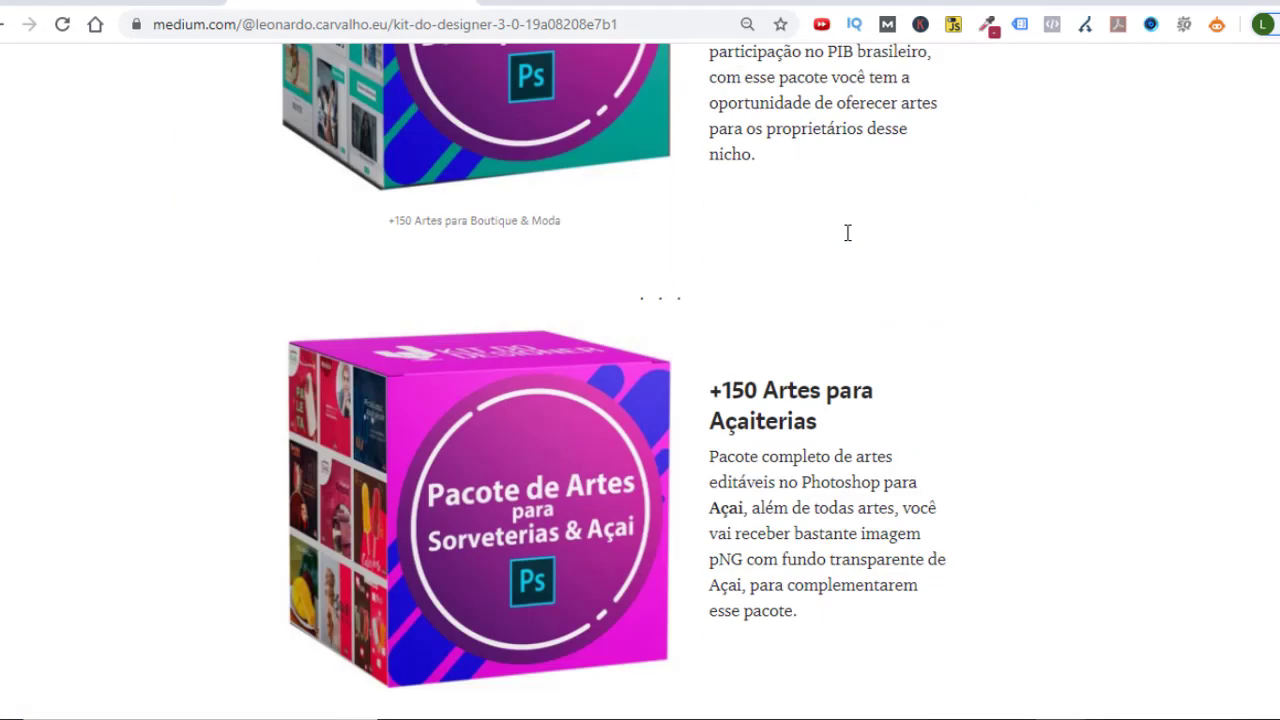
{"action": "scroll", "coordinate": [846, 233], "scroll_direction": "down", "scroll_amount": 1}
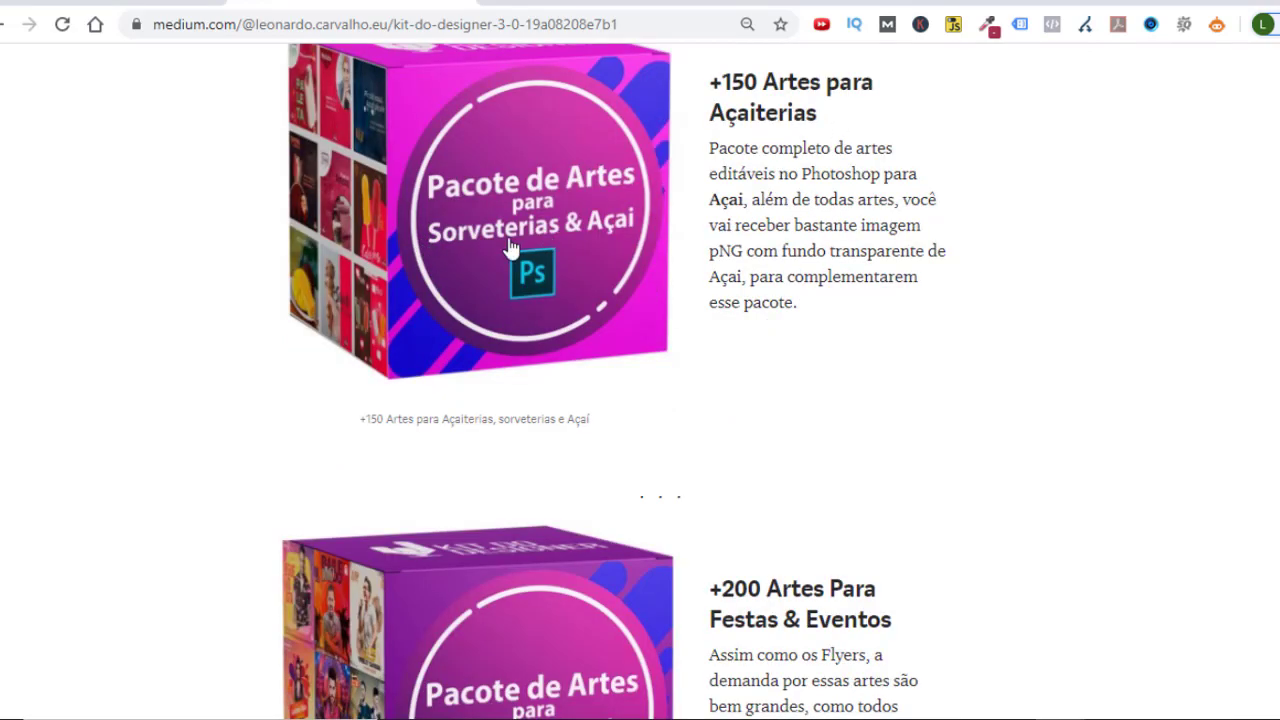
{"action": "scroll", "coordinate": [962, 218], "scroll_direction": "down", "scroll_amount": 3}
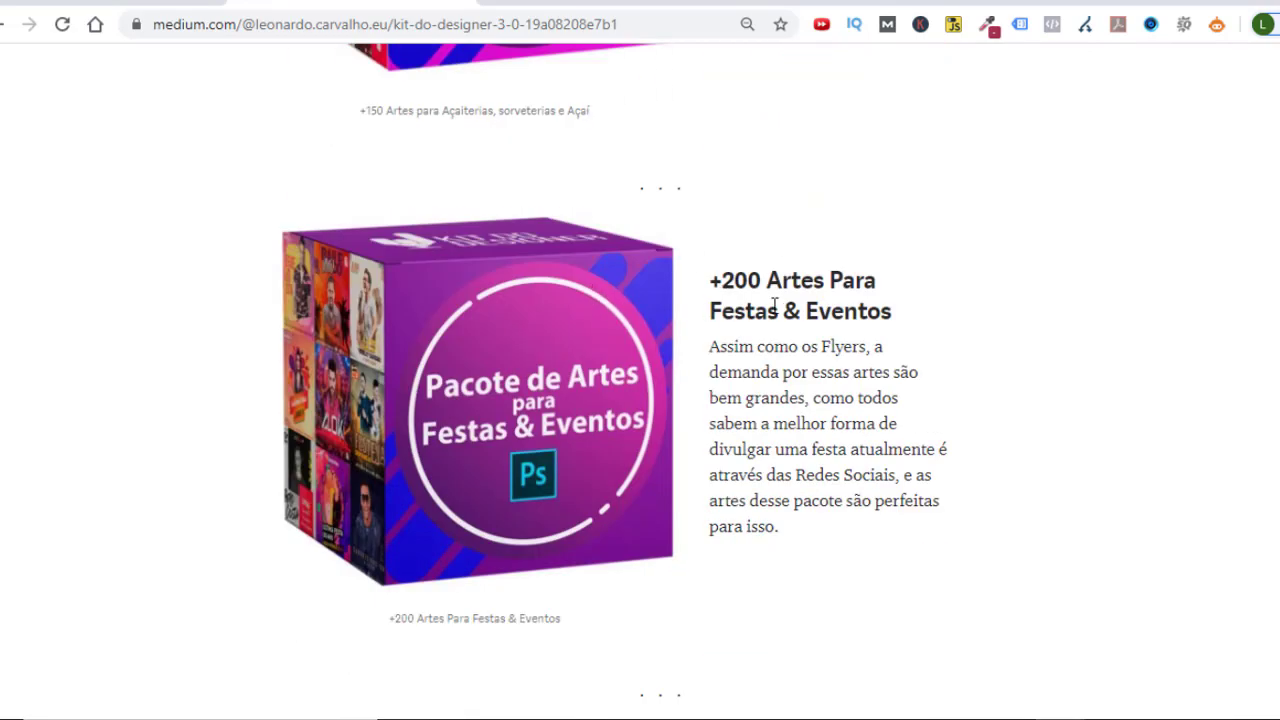
{"action": "scroll", "coordinate": [774, 300], "scroll_direction": "down", "scroll_amount": 2}
{"action": "scroll", "coordinate": [745, 255], "scroll_direction": "down", "scroll_amount": 2}
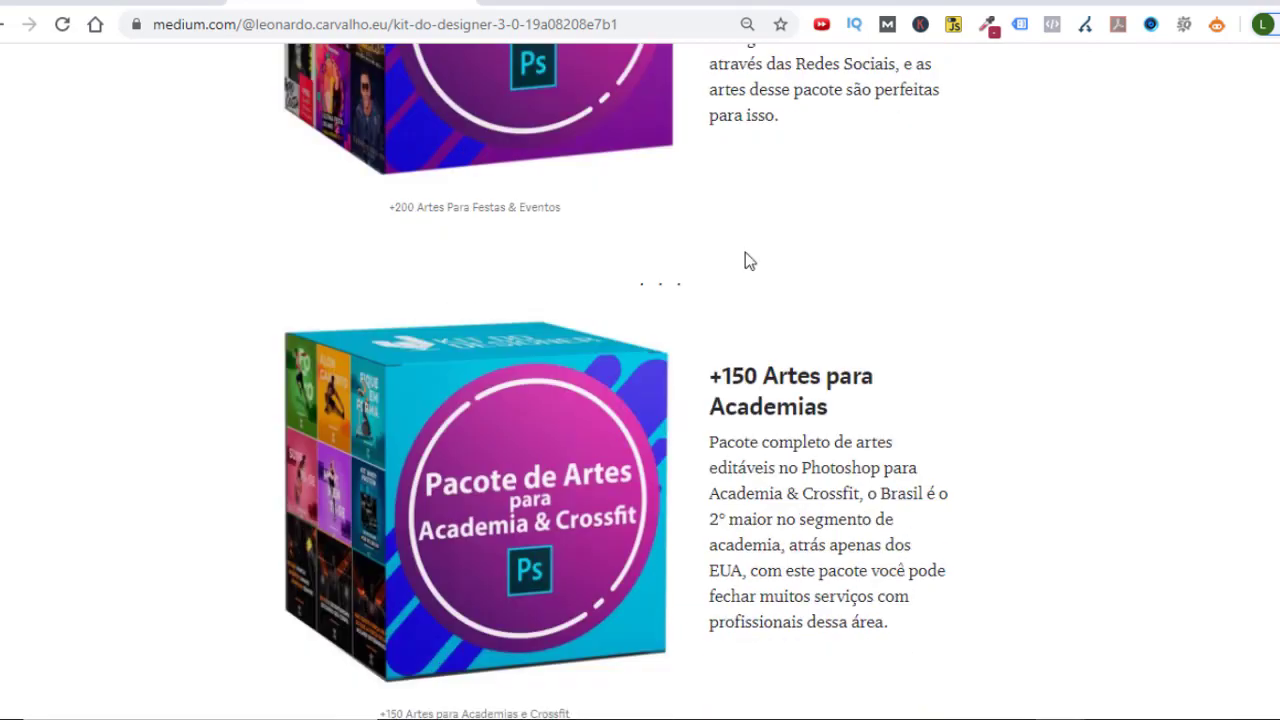
{"action": "scroll", "coordinate": [745, 255], "scroll_direction": "down", "scroll_amount": 1}
{"action": "scroll", "coordinate": [790, 248], "scroll_direction": "down", "scroll_amount": 1}
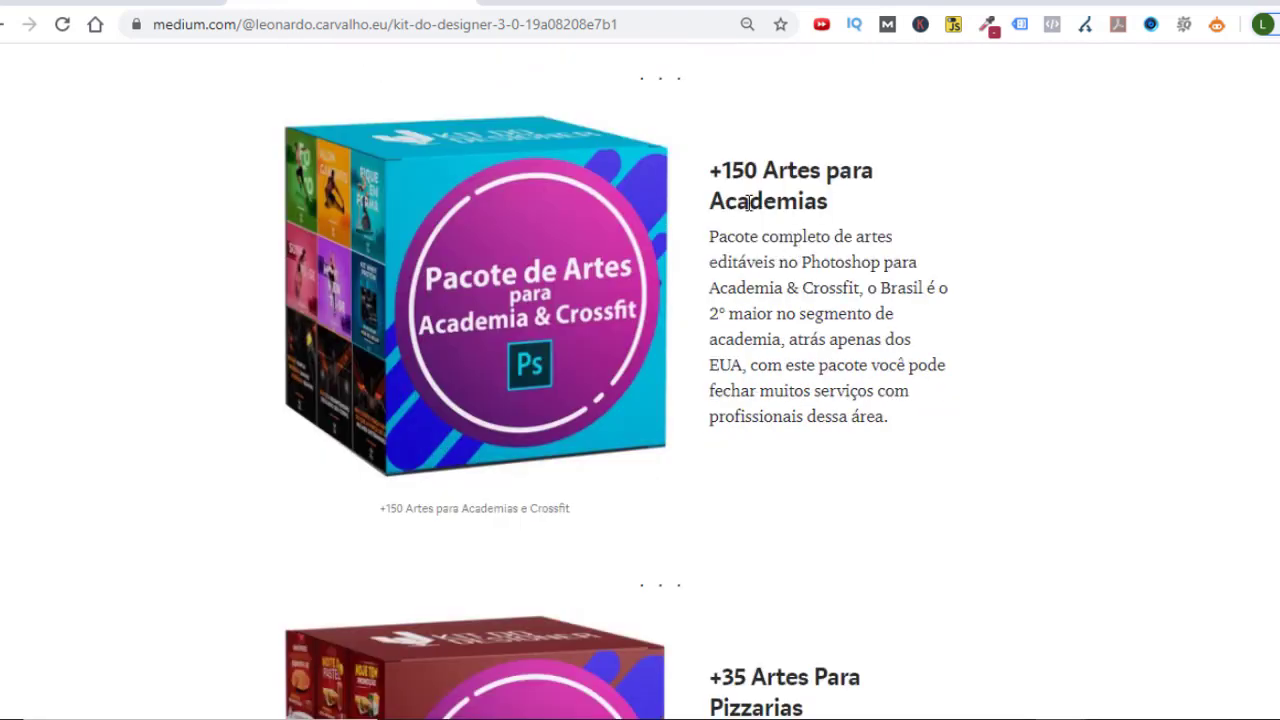
{"action": "left_click_drag", "start_coordinate": [748, 203], "coordinate": [837, 211]}
{"action": "scroll", "coordinate": [891, 204], "scroll_direction": "down", "scroll_amount": 3}
{"action": "left_click_drag", "start_coordinate": [710, 399], "coordinate": [877, 403]}
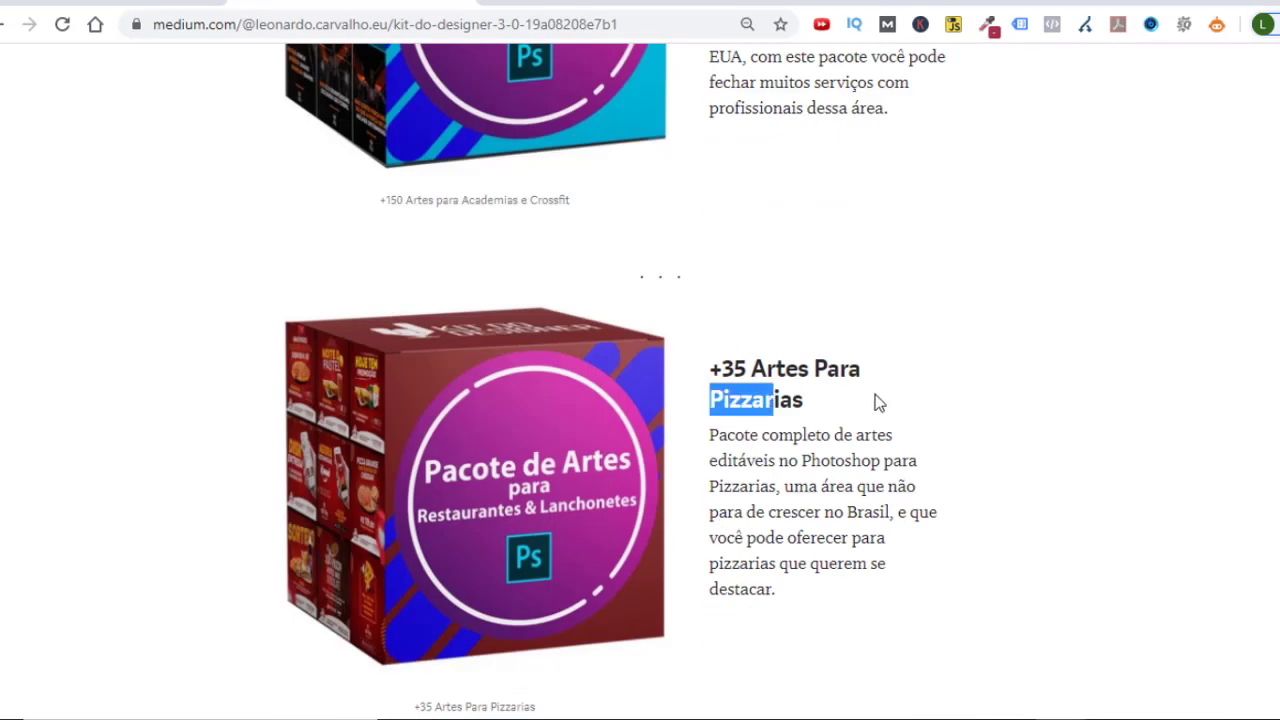
{"action": "scroll", "coordinate": [917, 365], "scroll_direction": "down", "scroll_amount": 6}
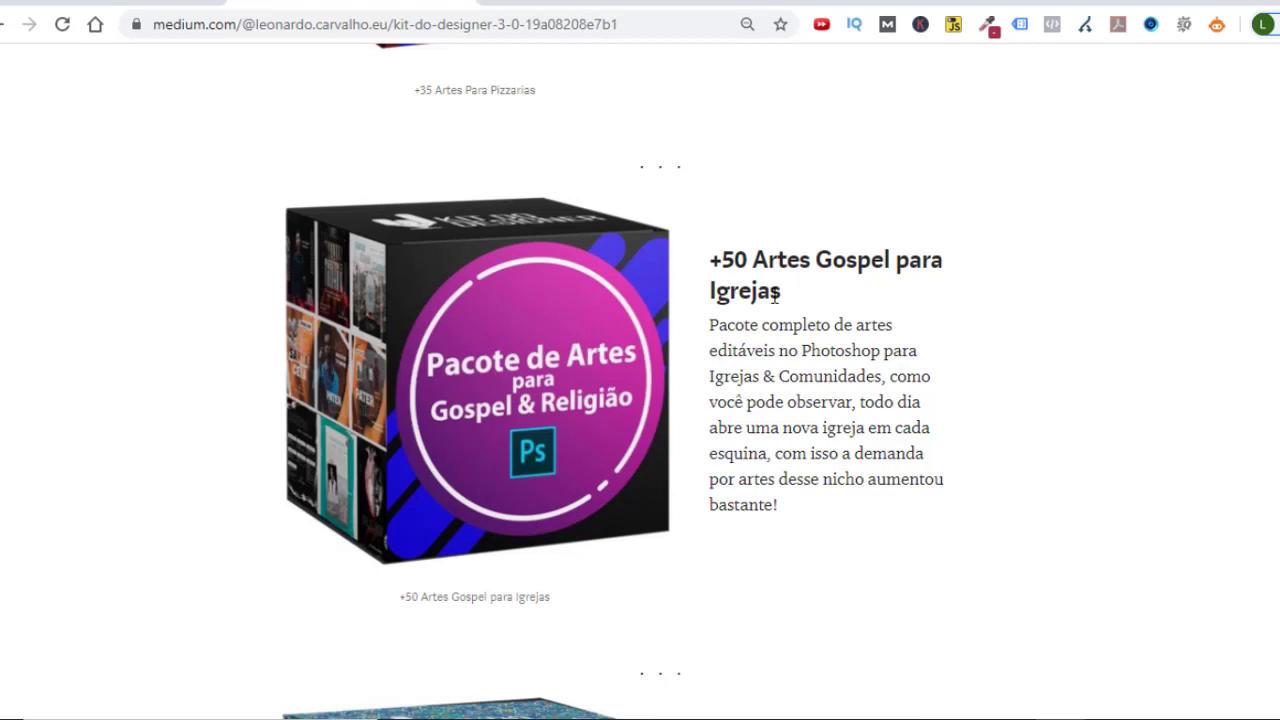
{"action": "scroll", "coordinate": [905, 295], "scroll_direction": "down", "scroll_amount": 5}
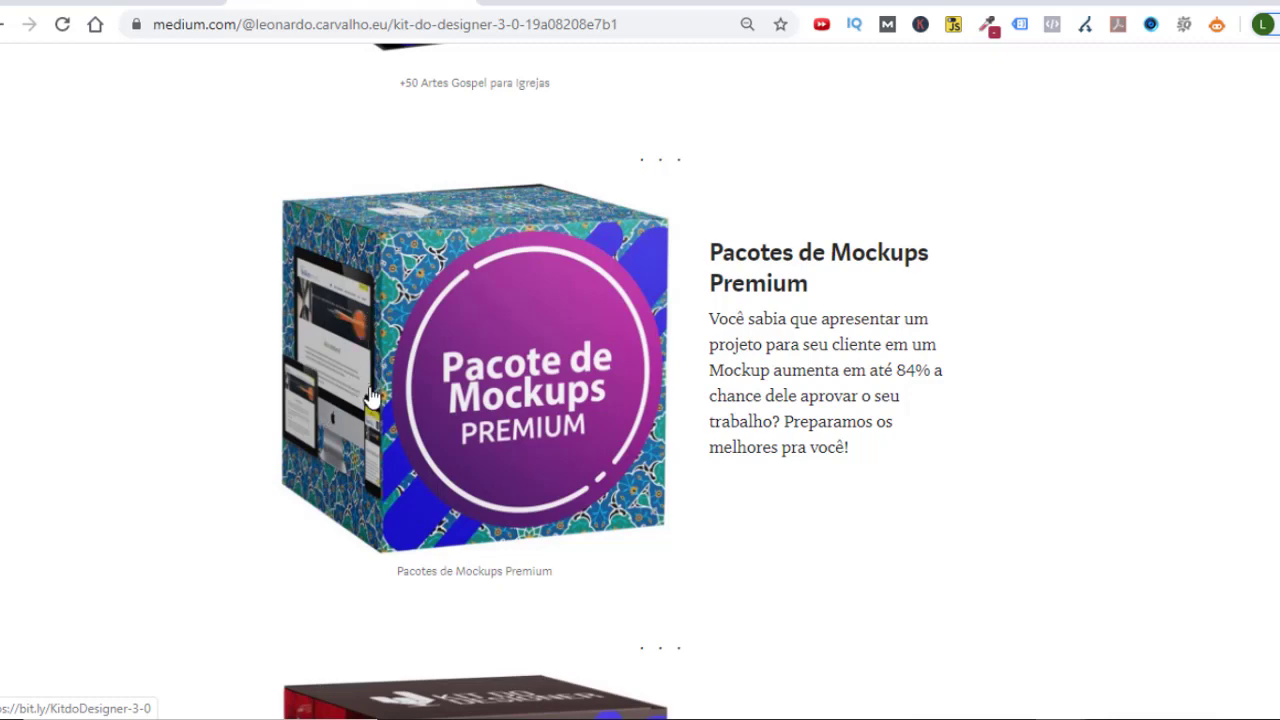
{"action": "scroll", "coordinate": [370, 395], "scroll_direction": "down", "scroll_amount": 5}
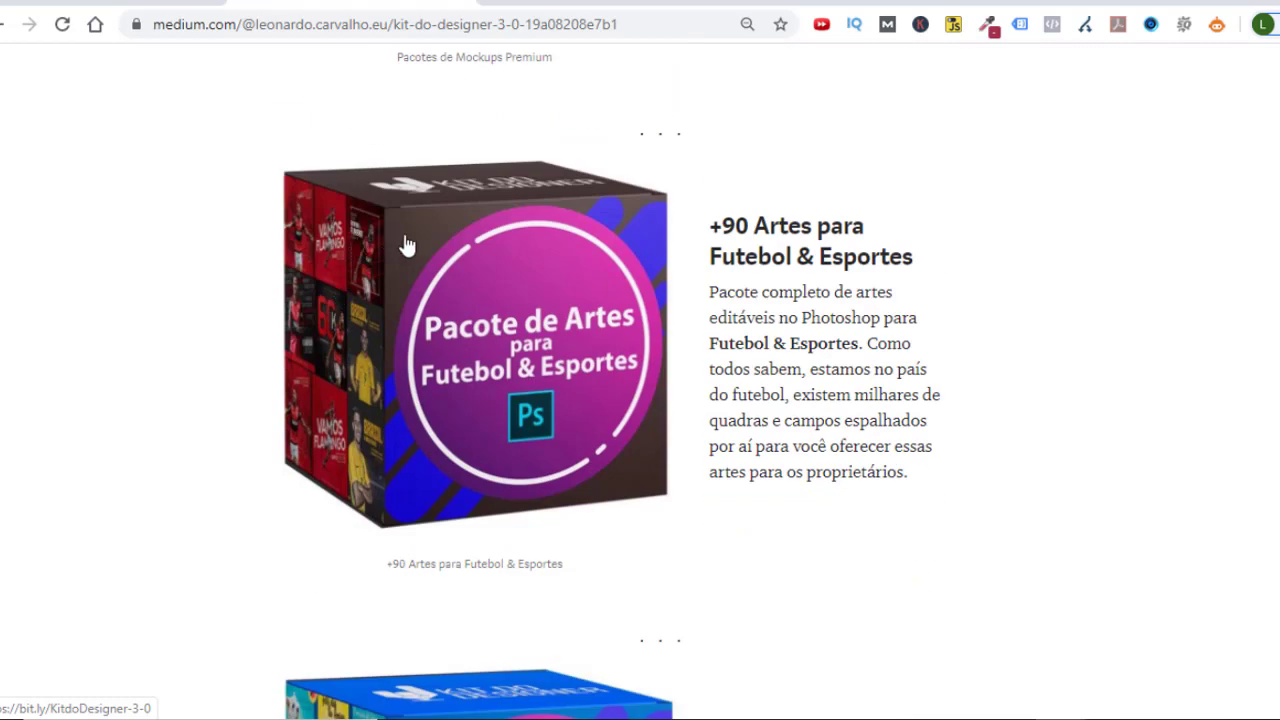
{"action": "scroll", "coordinate": [770, 304], "scroll_direction": "down", "scroll_amount": 6}
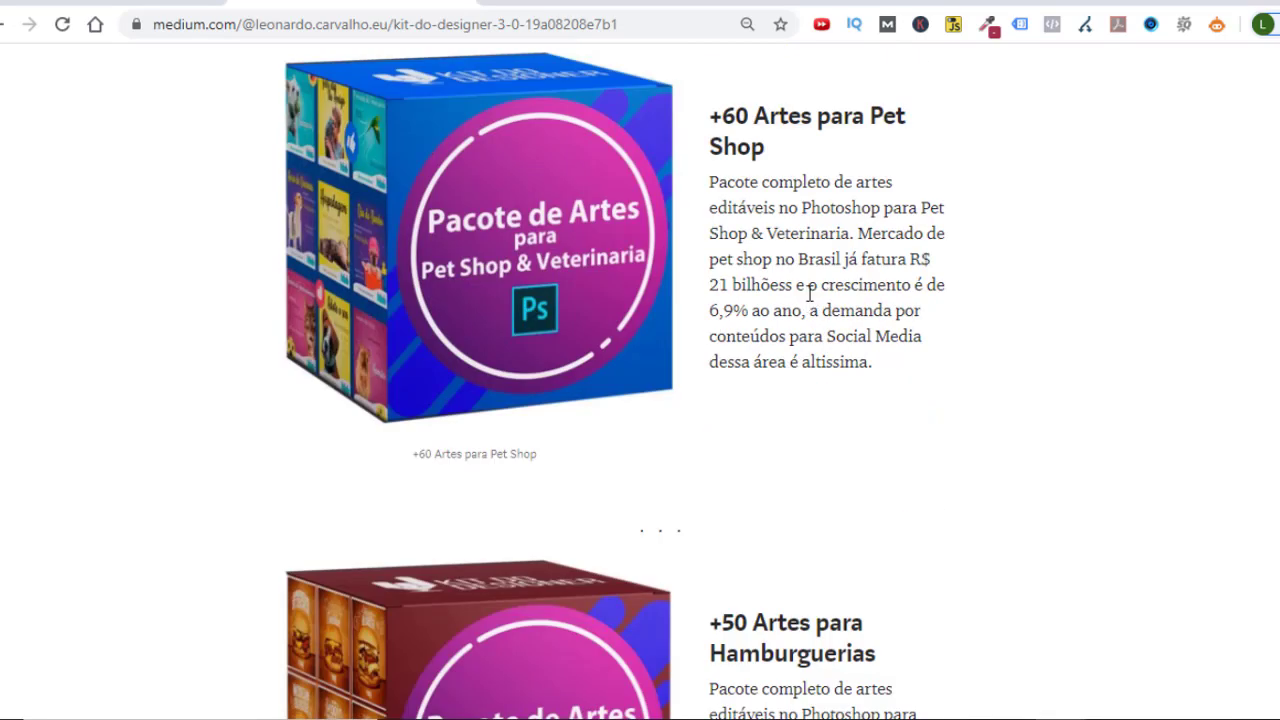
{"action": "scroll", "coordinate": [860, 288], "scroll_direction": "down", "scroll_amount": 4}
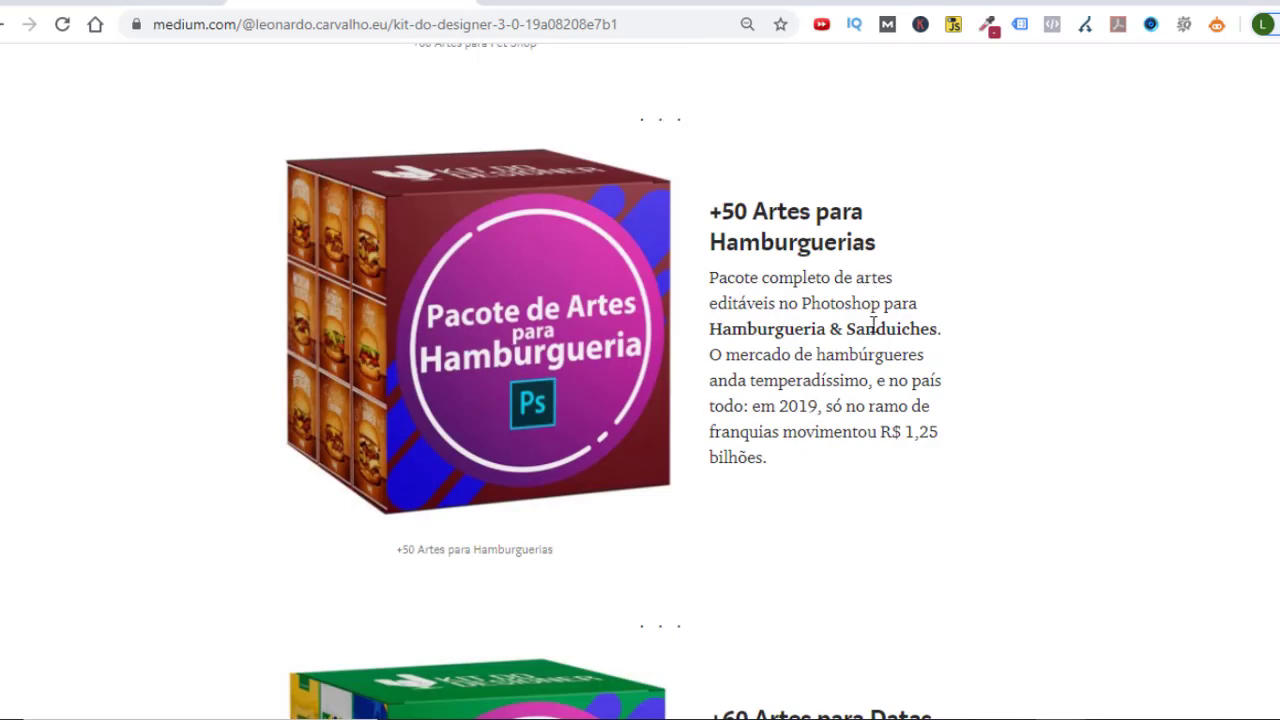
{"action": "scroll", "coordinate": [872, 325], "scroll_direction": "down", "scroll_amount": 4}
{"action": "scroll", "coordinate": [872, 325], "scroll_direction": "down", "scroll_amount": 2}
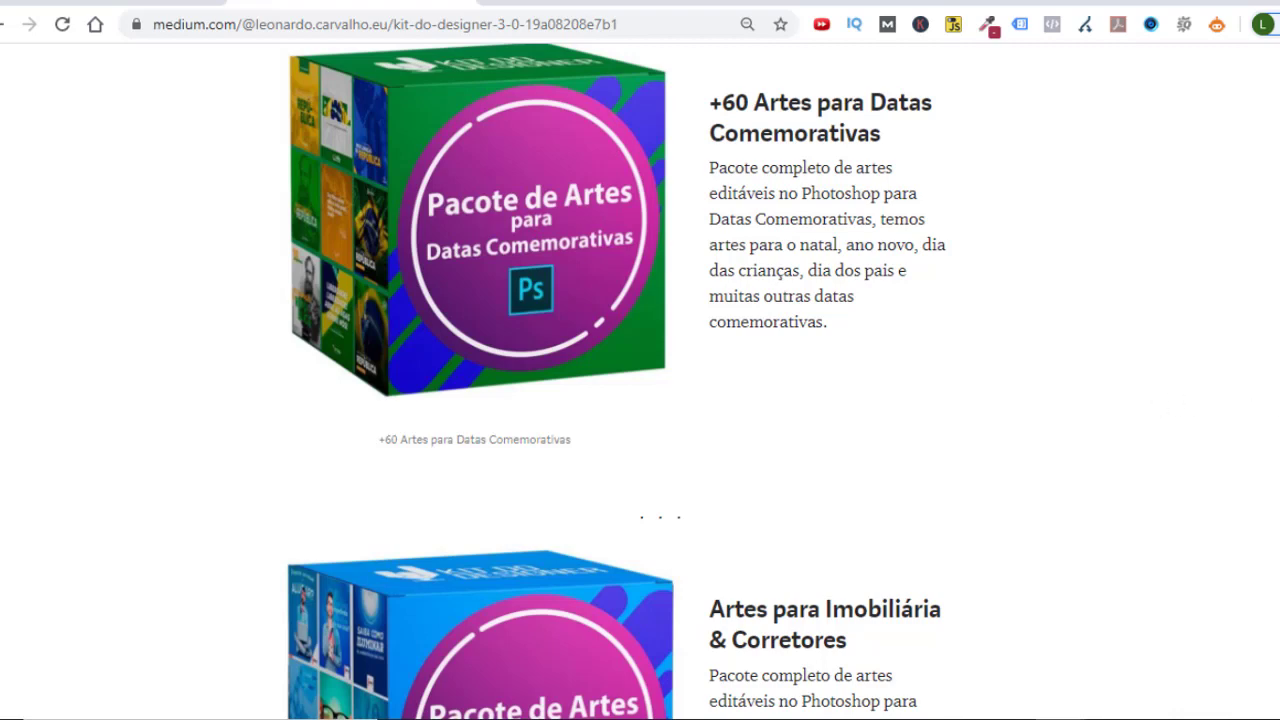
{"action": "scroll", "coordinate": [1163, 411], "scroll_direction": "down", "scroll_amount": 2}
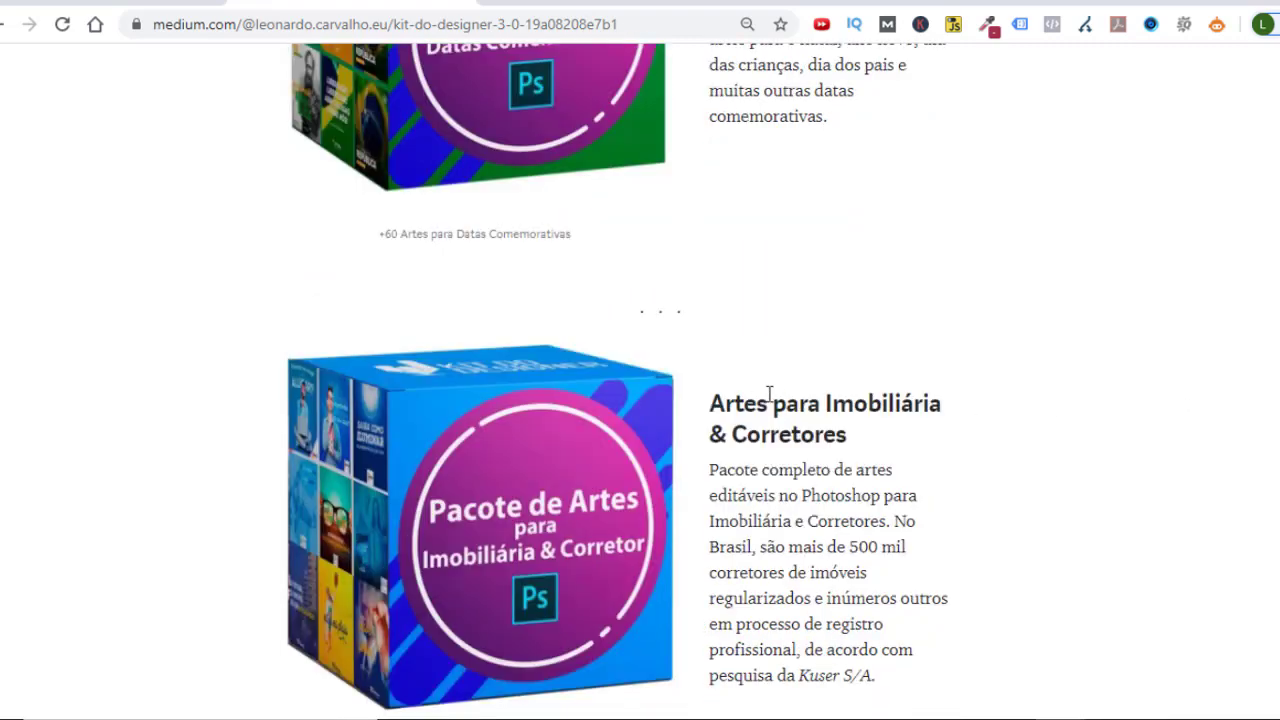
{"action": "scroll", "coordinate": [836, 396], "scroll_direction": "down", "scroll_amount": 6}
{"action": "left_click_drag", "start_coordinate": [707, 293], "coordinate": [985, 290]}
Step: Scroll past +118.000 Fontes Premium and highlight the +3000 Ícones Profissionais heading
{"action": "scroll", "coordinate": [980, 311], "scroll_direction": "down", "scroll_amount": 1}
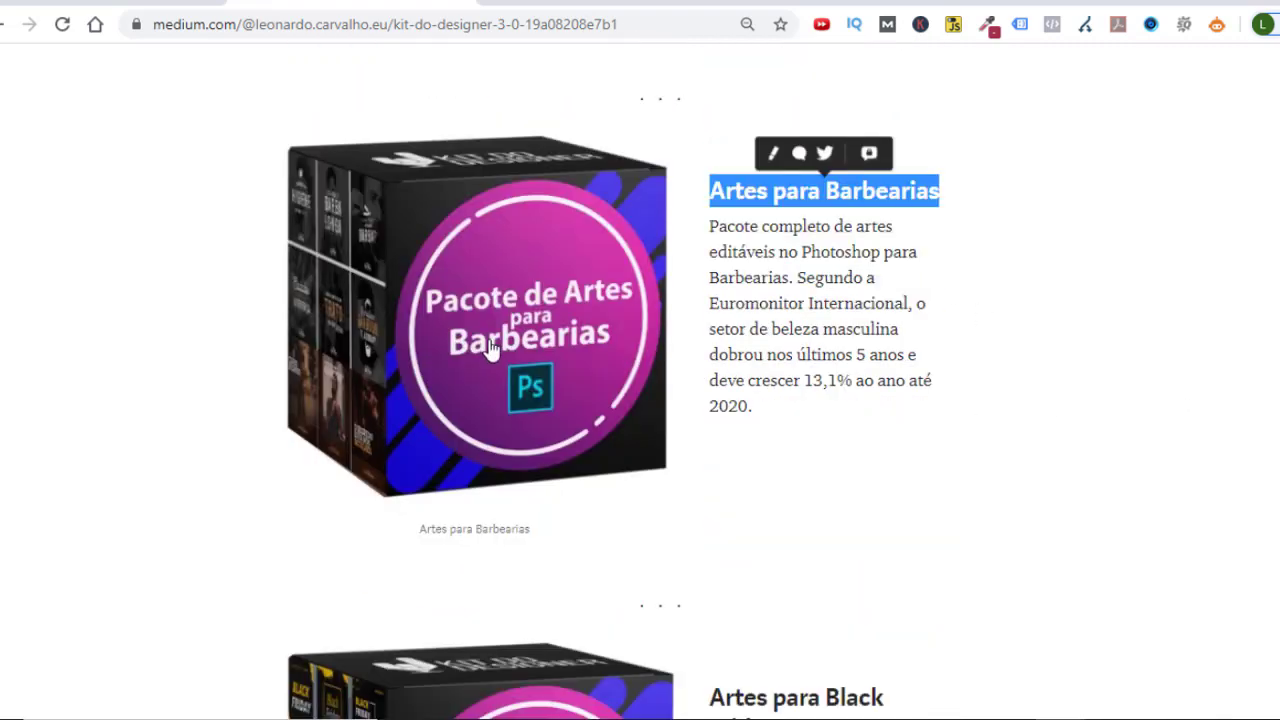
{"action": "scroll", "coordinate": [1097, 297], "scroll_direction": "down", "scroll_amount": 2}
{"action": "scroll", "coordinate": [1097, 297], "scroll_direction": "down", "scroll_amount": 2}
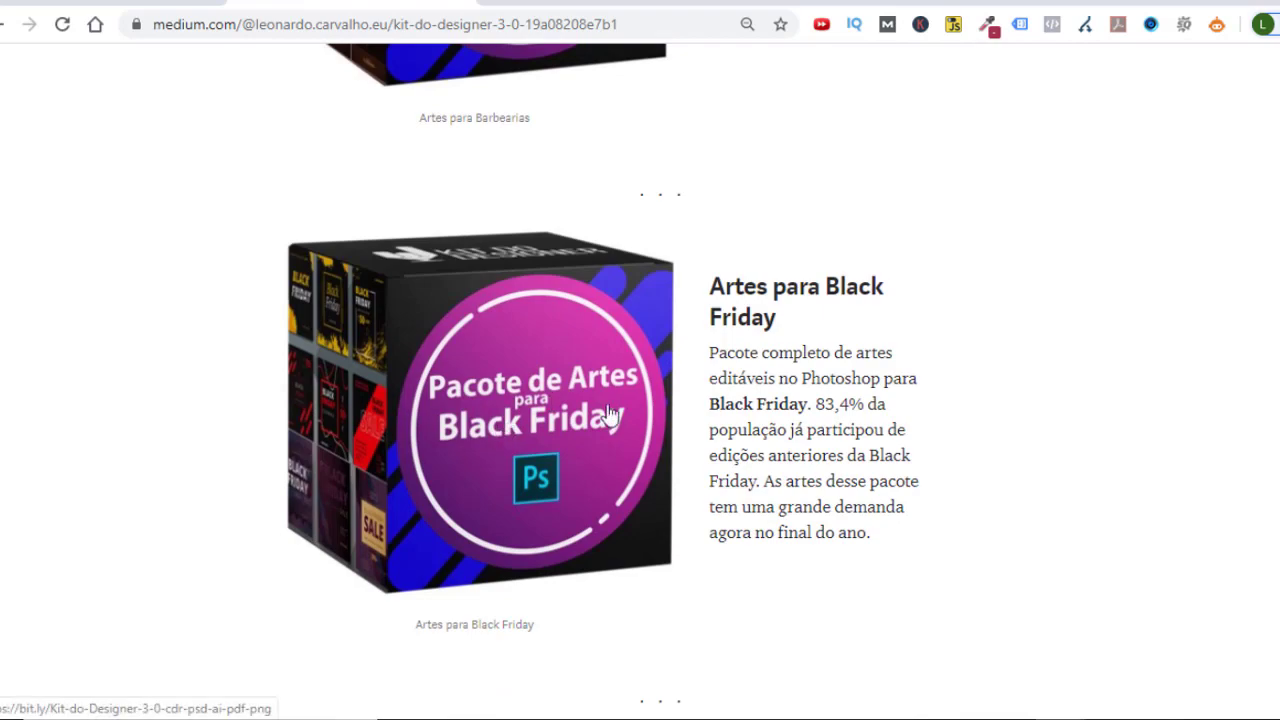
{"action": "scroll", "coordinate": [957, 373], "scroll_direction": "down", "scroll_amount": 3}
{"action": "scroll", "coordinate": [960, 372], "scroll_direction": "down", "scroll_amount": 1}
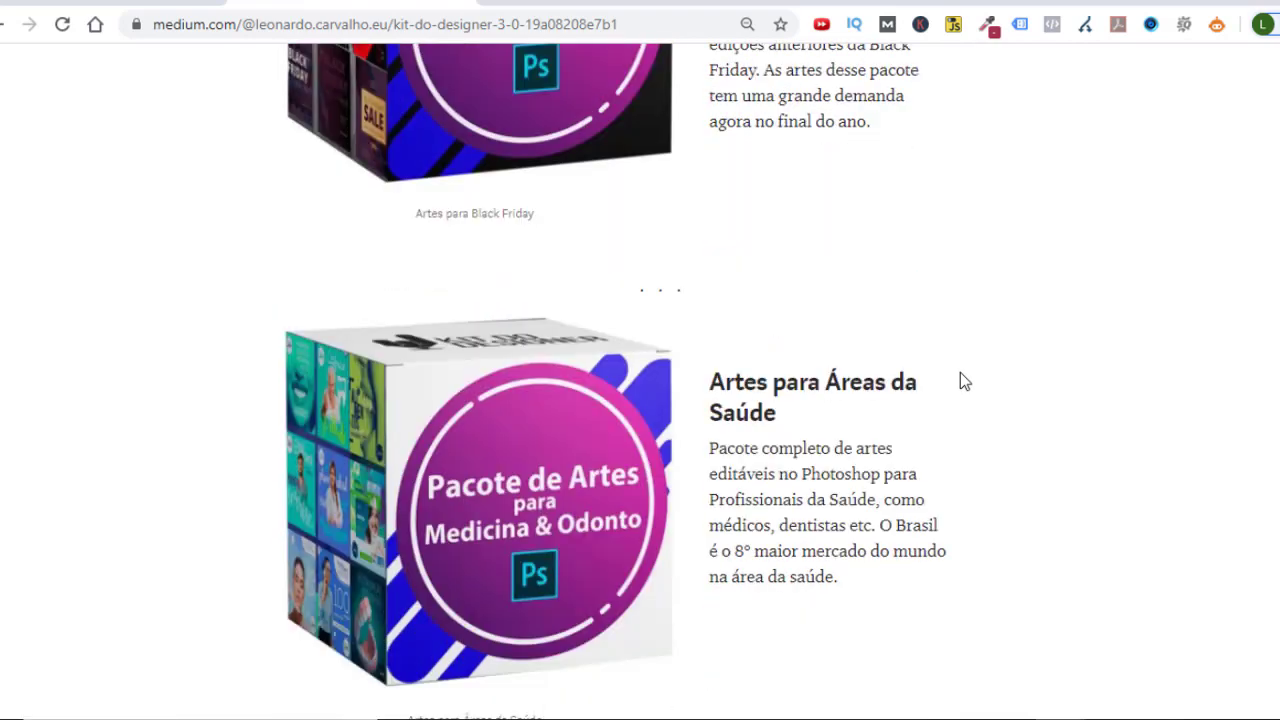
{"action": "scroll", "coordinate": [960, 372], "scroll_direction": "down", "scroll_amount": 1}
{"action": "scroll", "coordinate": [971, 369], "scroll_direction": "down", "scroll_amount": 4}
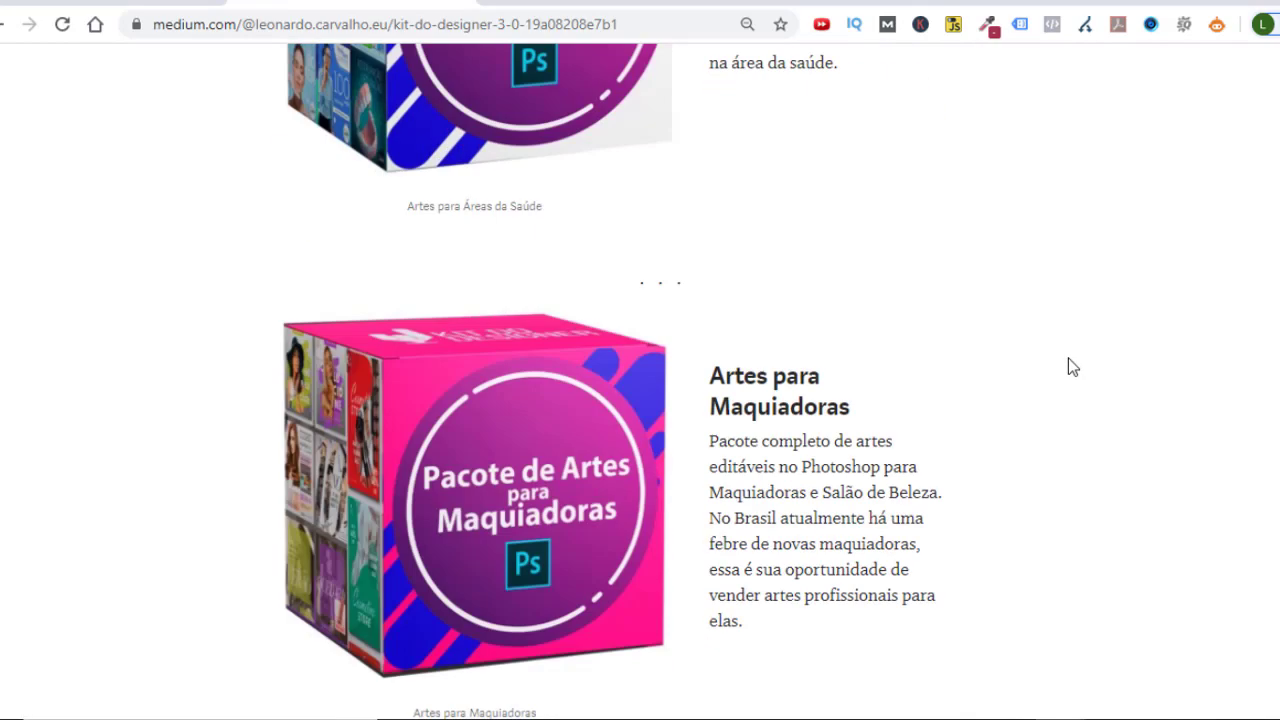
{"action": "scroll", "coordinate": [1068, 358], "scroll_direction": "down", "scroll_amount": 1}
{"action": "scroll", "coordinate": [1068, 365], "scroll_direction": "down", "scroll_amount": 1}
{"action": "scroll", "coordinate": [923, 323], "scroll_direction": "down", "scroll_amount": 1}
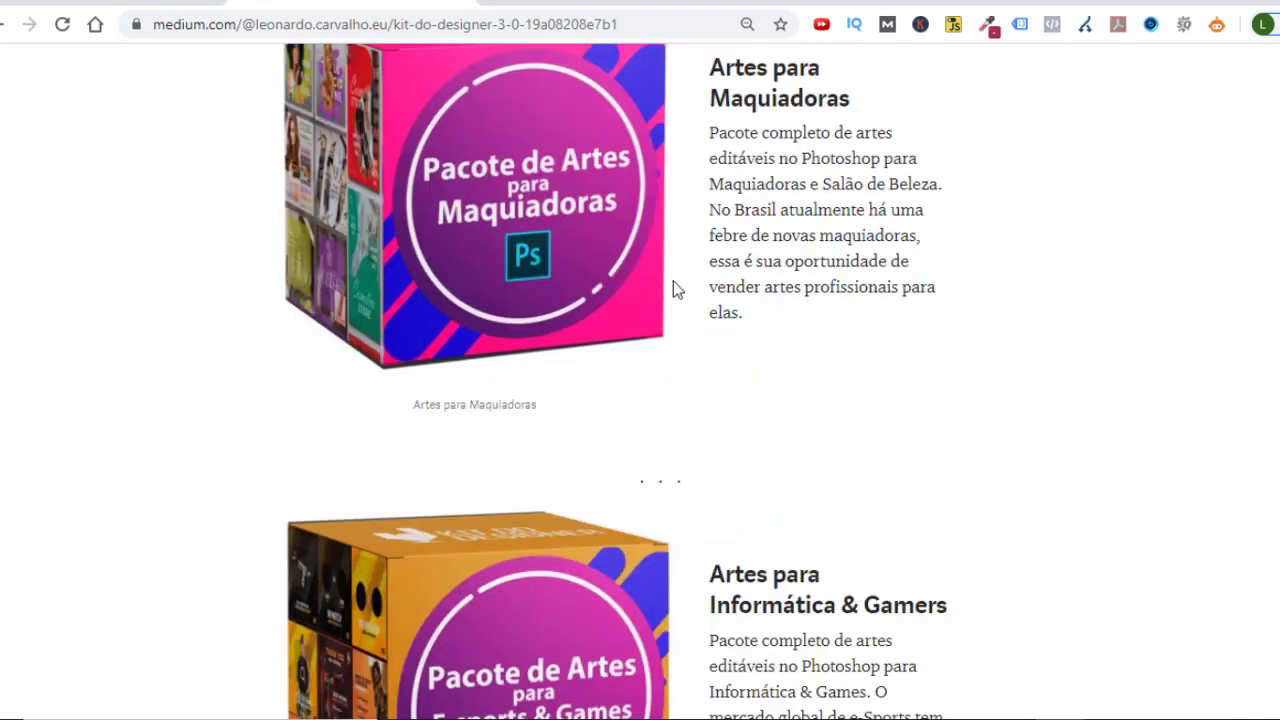
{"action": "scroll", "coordinate": [1156, 255], "scroll_direction": "down", "scroll_amount": 2}
{"action": "scroll", "coordinate": [1156, 262], "scroll_direction": "down", "scroll_amount": 2}
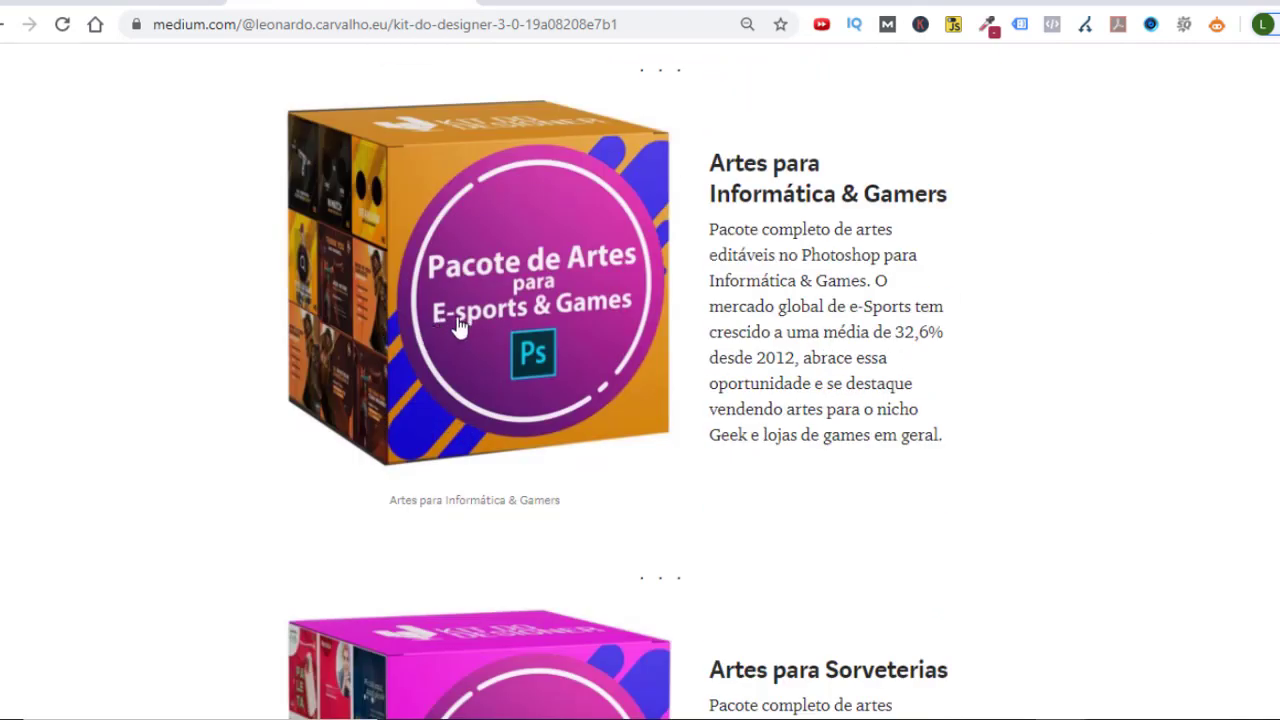
{"action": "scroll", "coordinate": [1017, 269], "scroll_direction": "down", "scroll_amount": 2}
{"action": "scroll", "coordinate": [1009, 266], "scroll_direction": "down", "scroll_amount": 3}
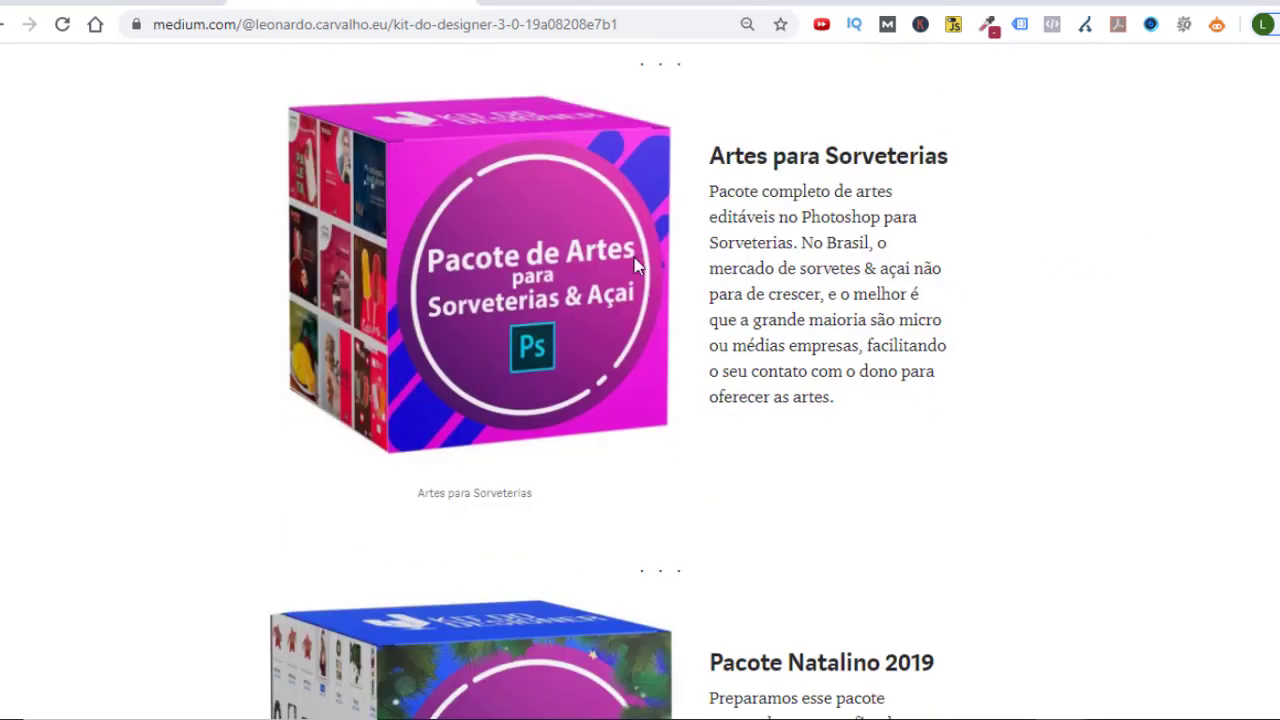
{"action": "scroll", "coordinate": [648, 275], "scroll_direction": "down", "scroll_amount": 1}
{"action": "scroll", "coordinate": [890, 232], "scroll_direction": "down", "scroll_amount": 1}
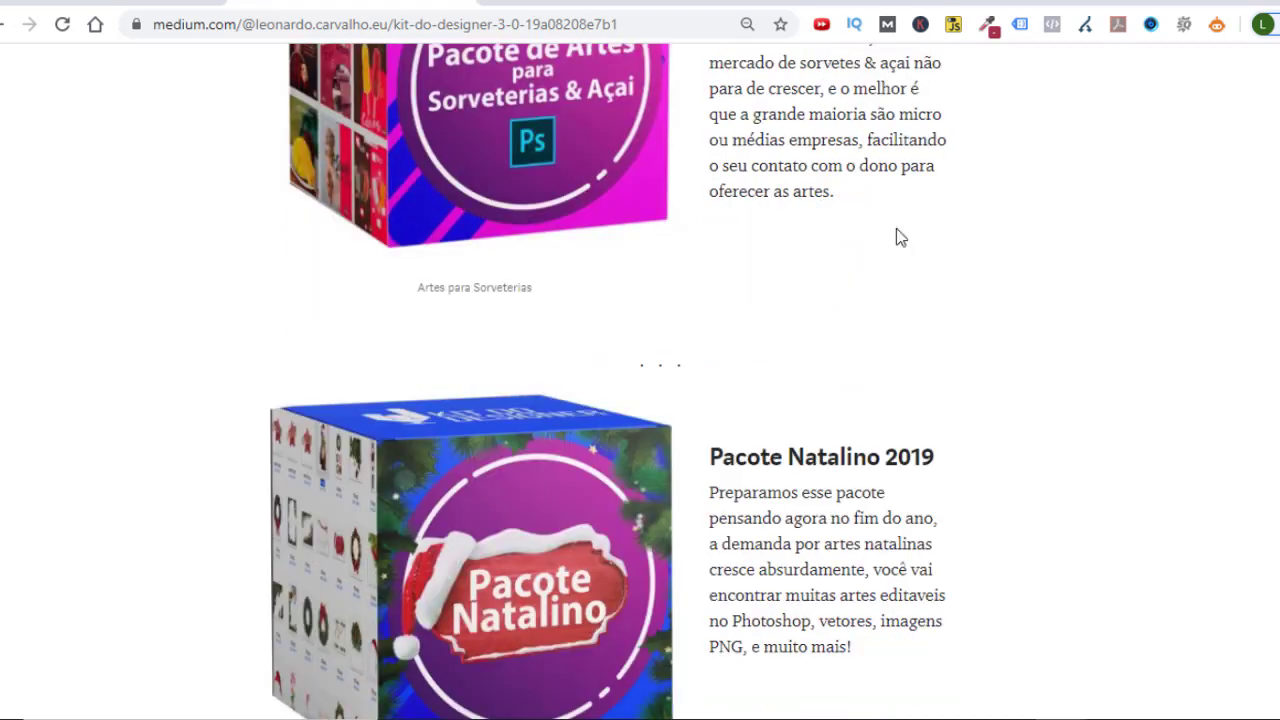
{"action": "scroll", "coordinate": [900, 237], "scroll_direction": "down", "scroll_amount": 3}
{"action": "scroll", "coordinate": [650, 275], "scroll_direction": "down", "scroll_amount": 3}
{"action": "scroll", "coordinate": [871, 246], "scroll_direction": "down", "scroll_amount": 2}
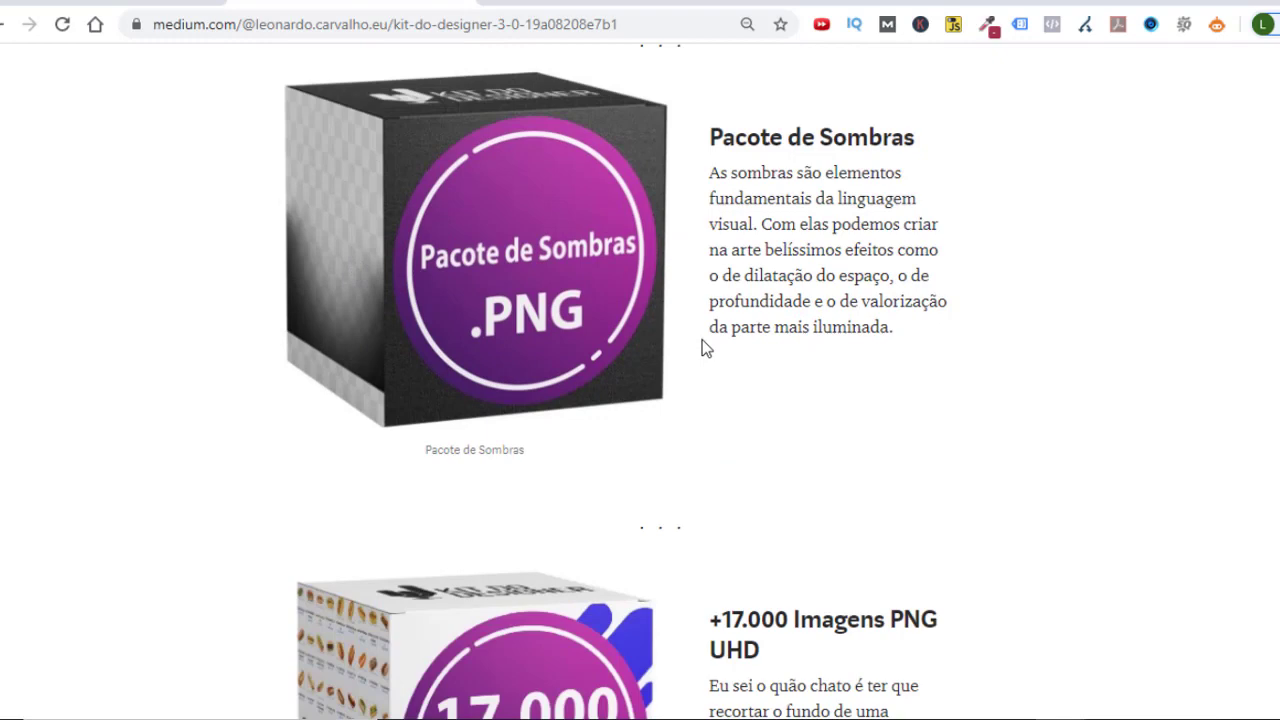
{"action": "scroll", "coordinate": [943, 305], "scroll_direction": "down", "scroll_amount": 4}
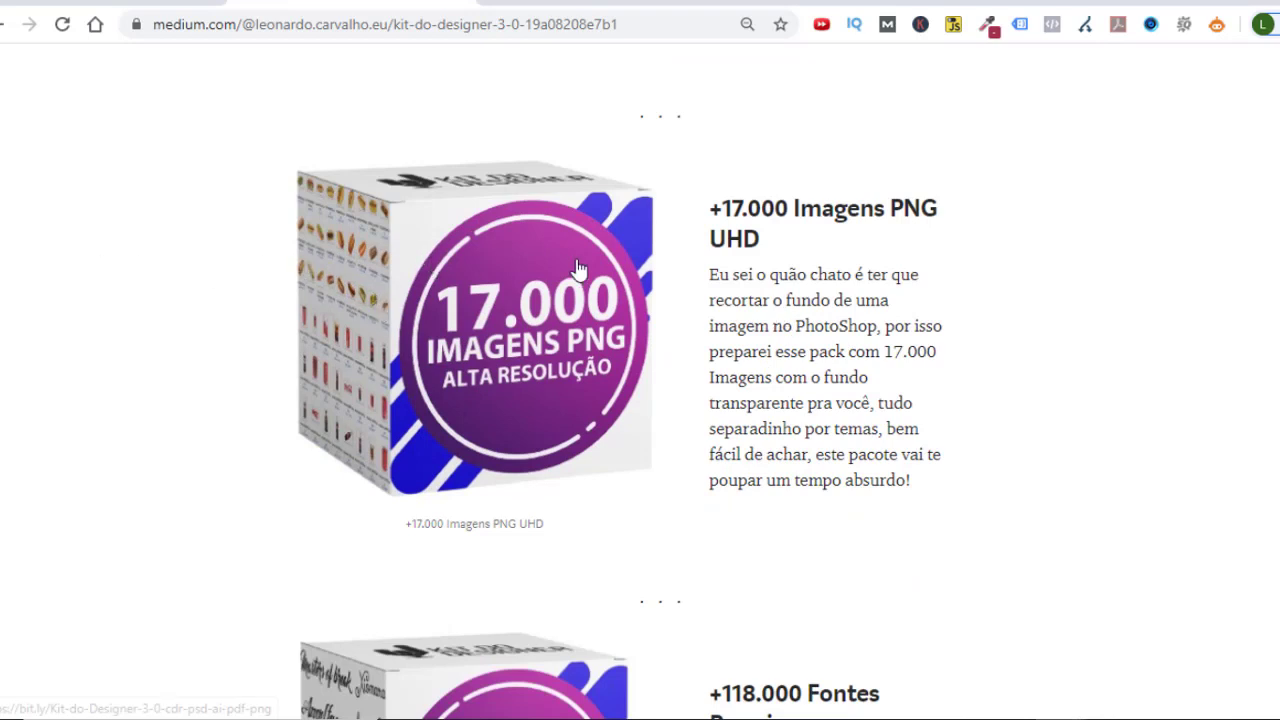
{"action": "scroll", "coordinate": [855, 283], "scroll_direction": "down", "scroll_amount": 2}
{"action": "scroll", "coordinate": [856, 286], "scroll_direction": "down", "scroll_amount": 4}
{"action": "scroll", "coordinate": [857, 290], "scroll_direction": "up", "scroll_amount": 1}
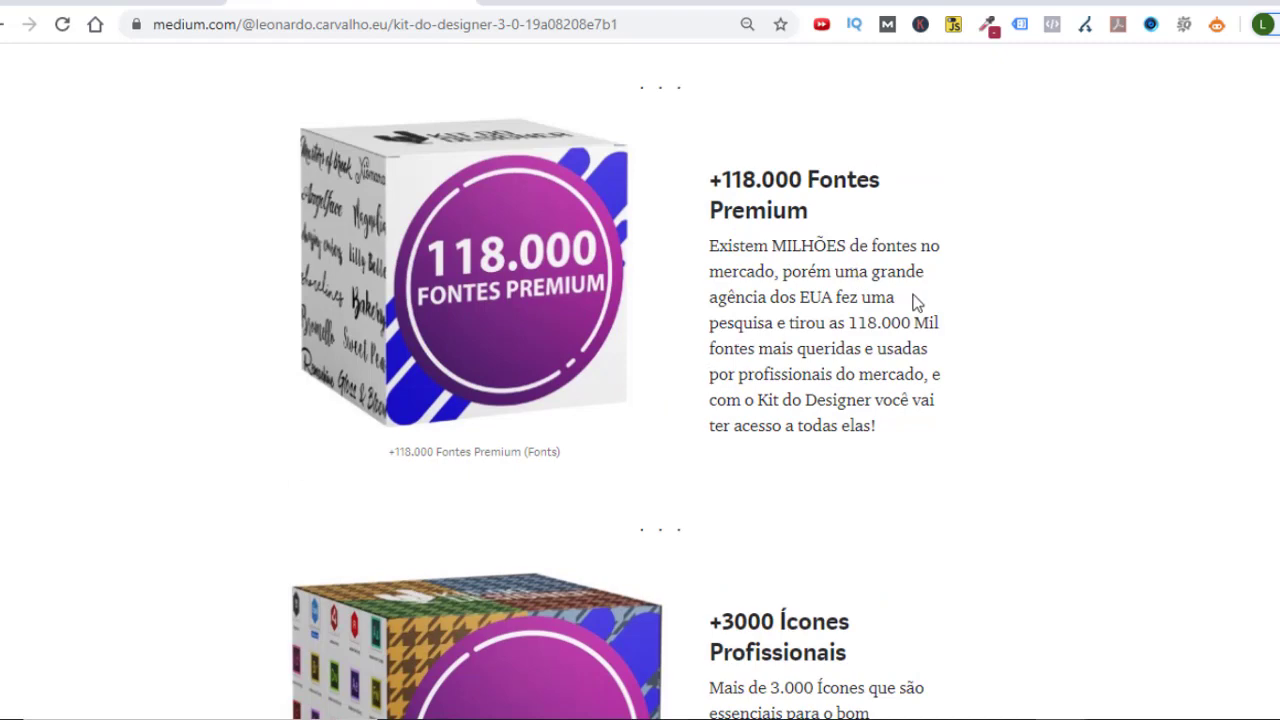
{"action": "scroll", "coordinate": [977, 290], "scroll_direction": "down", "scroll_amount": 1}
{"action": "scroll", "coordinate": [977, 290], "scroll_direction": "down", "scroll_amount": 1}
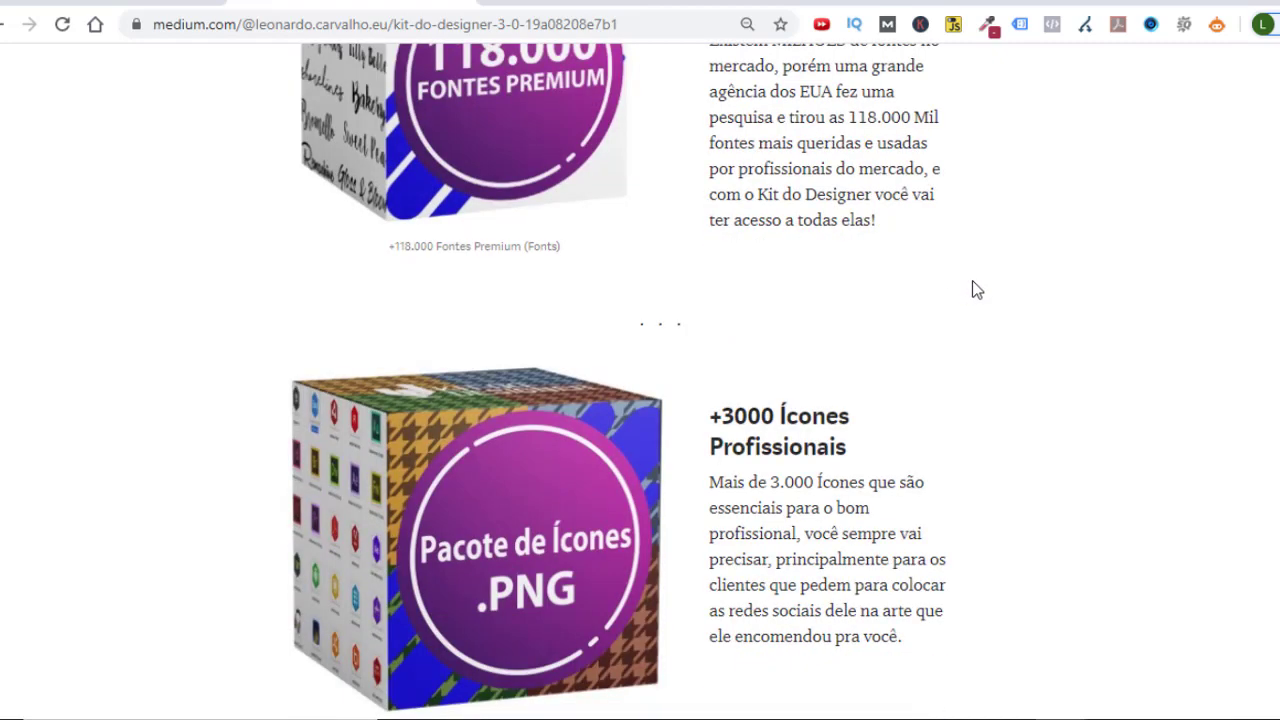
{"action": "scroll", "coordinate": [977, 290], "scroll_direction": "up", "scroll_amount": 1}
{"action": "scroll", "coordinate": [977, 290], "scroll_direction": "up", "scroll_amount": 1}
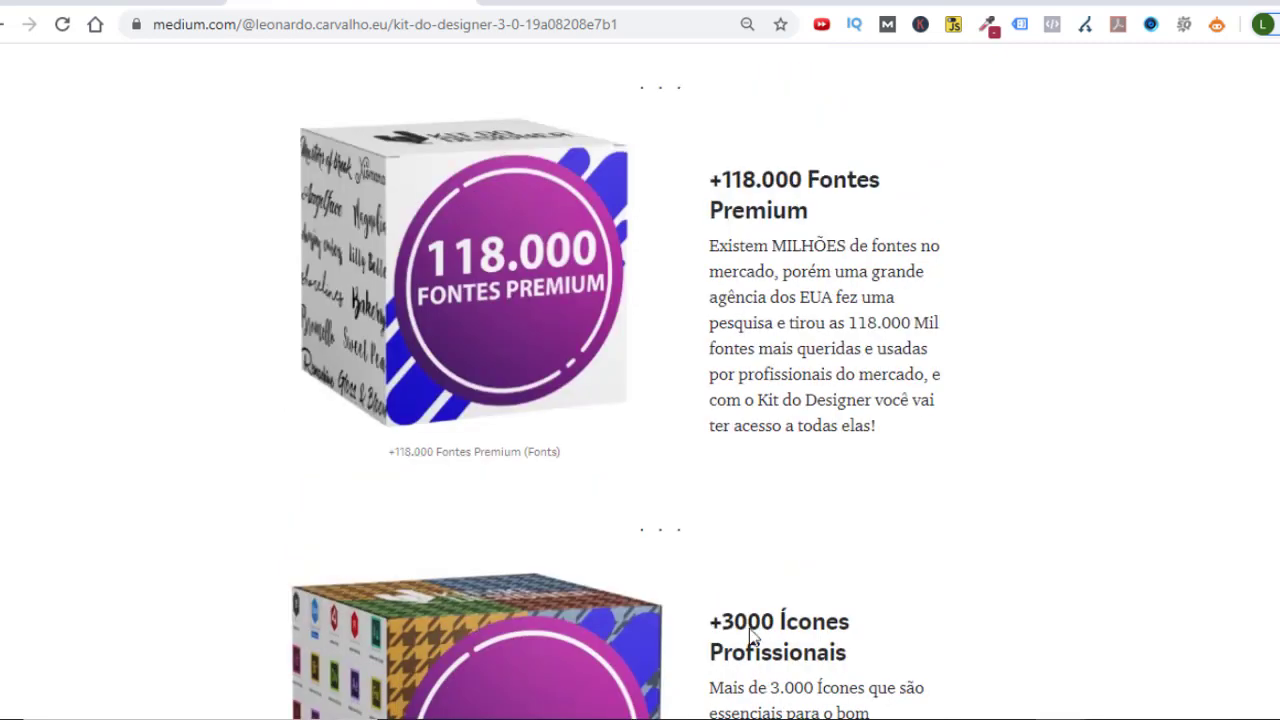
{"action": "scroll", "coordinate": [868, 570], "scroll_direction": "down", "scroll_amount": 2}
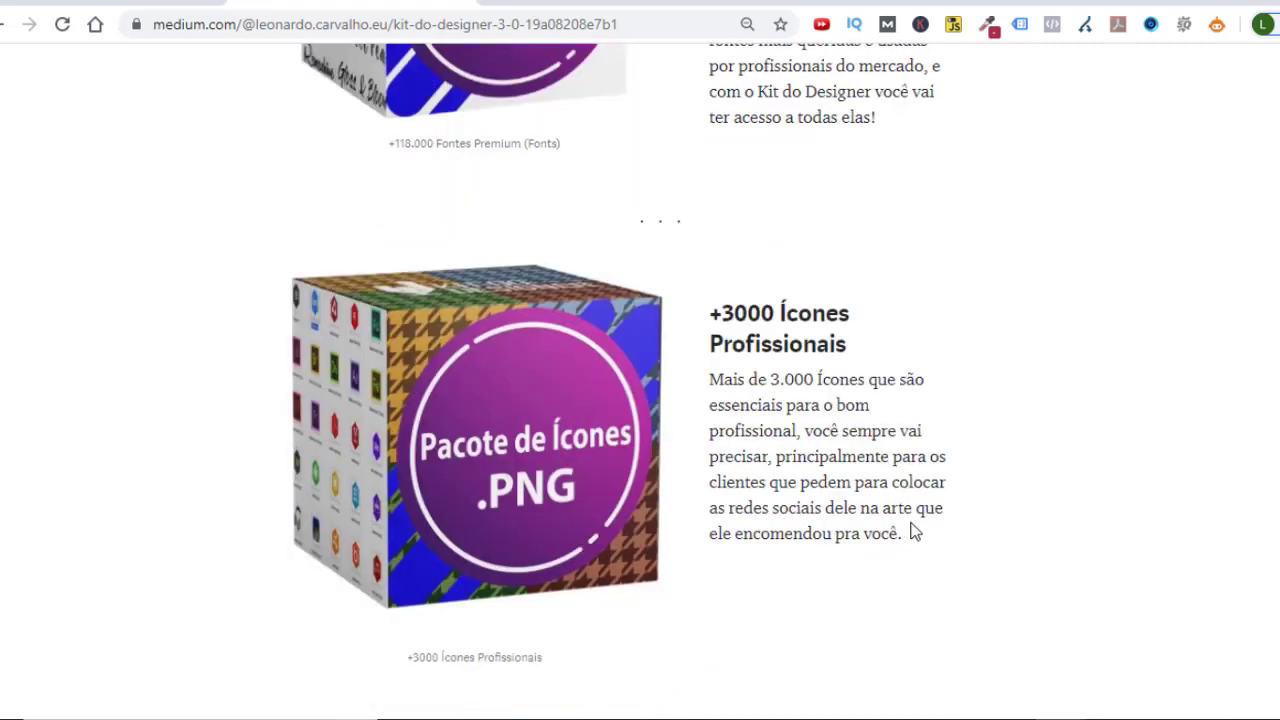
{"action": "scroll", "coordinate": [910, 525], "scroll_direction": "down", "scroll_amount": 2}
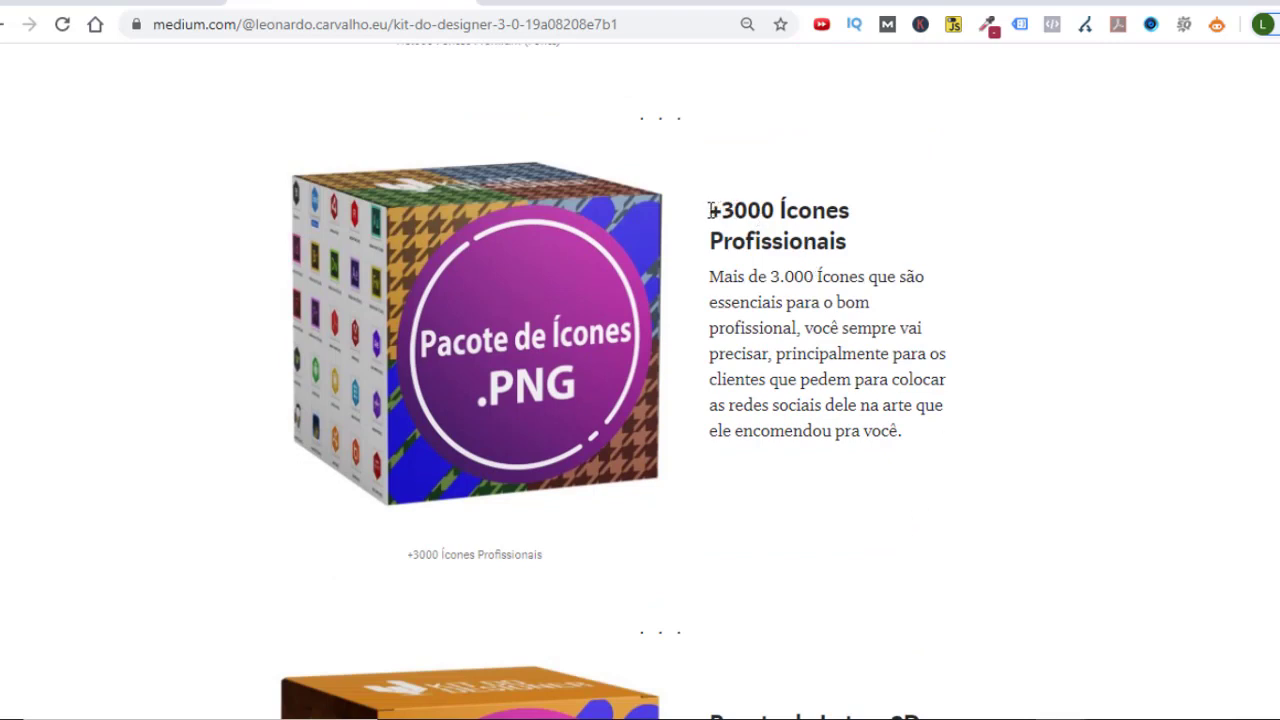
{"action": "left_click_drag", "start_coordinate": [710, 210], "coordinate": [857, 250]}
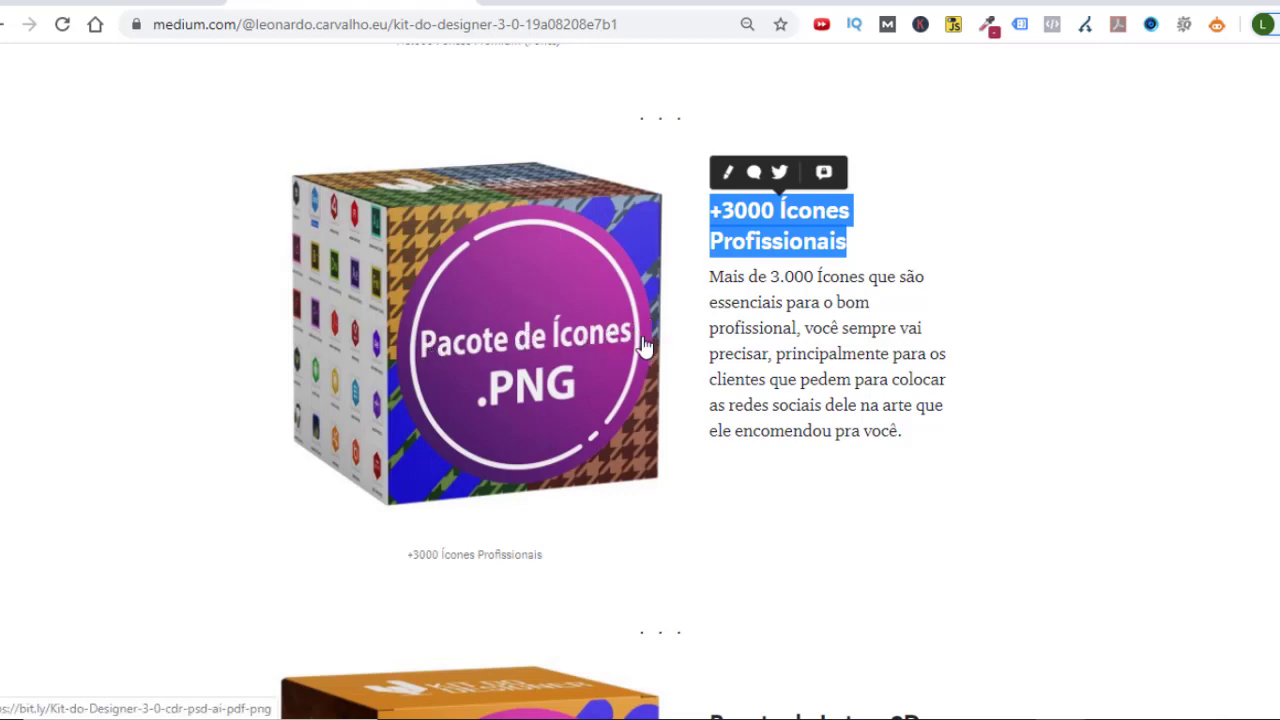
Step: Scroll to the Pacote de Letras 3D pack and highlight its heading and description
{"action": "scroll", "coordinate": [645, 345], "scroll_direction": "up", "scroll_amount": 2}
{"action": "scroll", "coordinate": [663, 351], "scroll_direction": "down", "scroll_amount": 1}
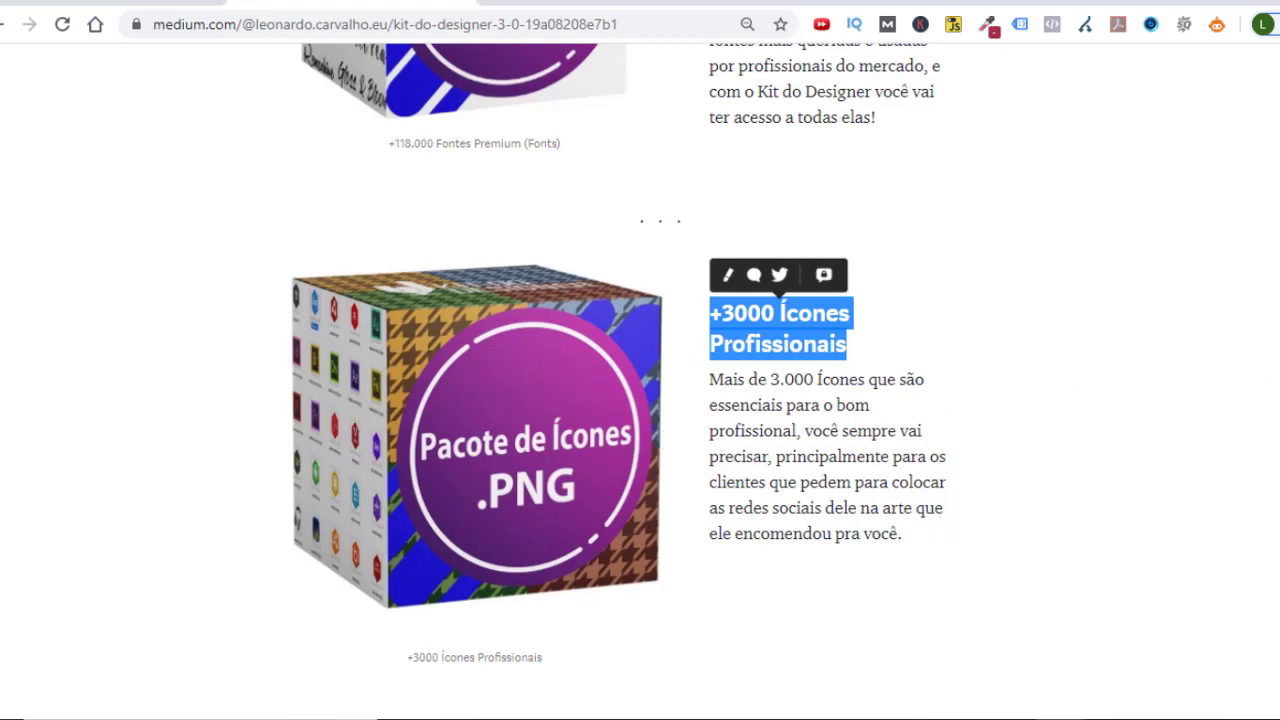
{"action": "scroll", "coordinate": [1025, 357], "scroll_direction": "down", "scroll_amount": 4}
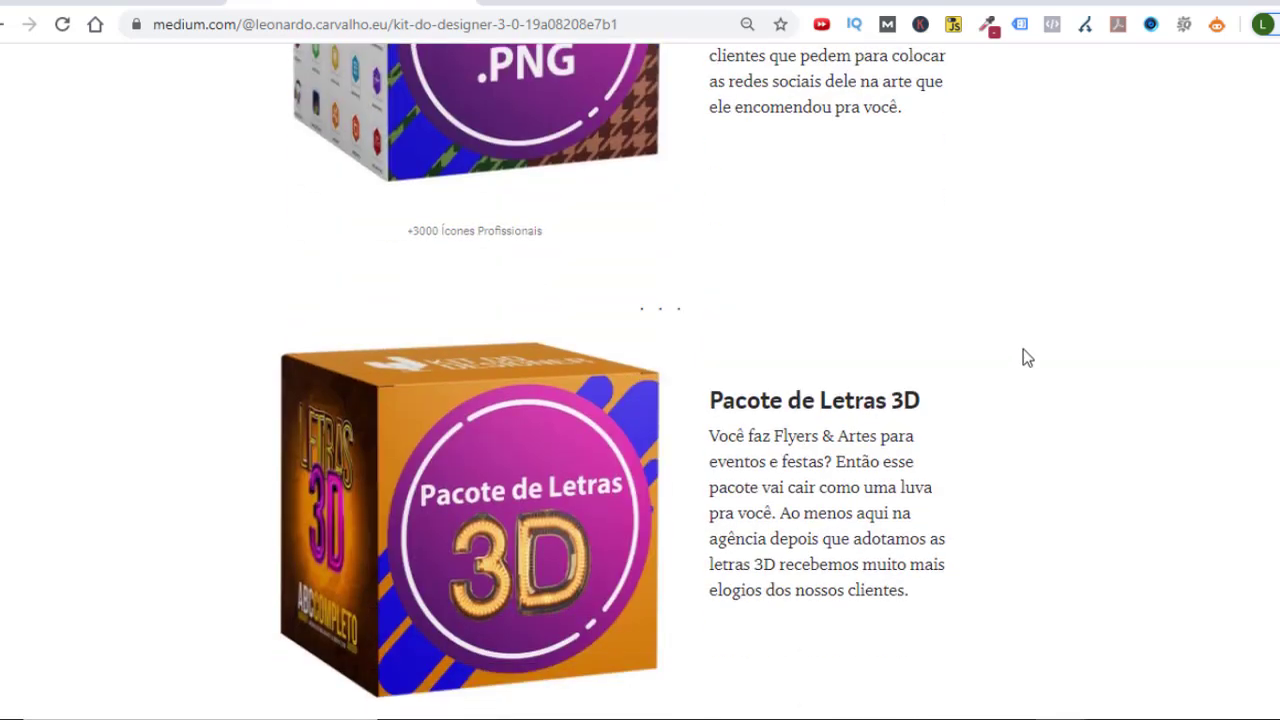
{"action": "scroll", "coordinate": [1023, 350], "scroll_direction": "down", "scroll_amount": 1}
{"action": "scroll", "coordinate": [1023, 350], "scroll_direction": "down", "scroll_amount": 1}
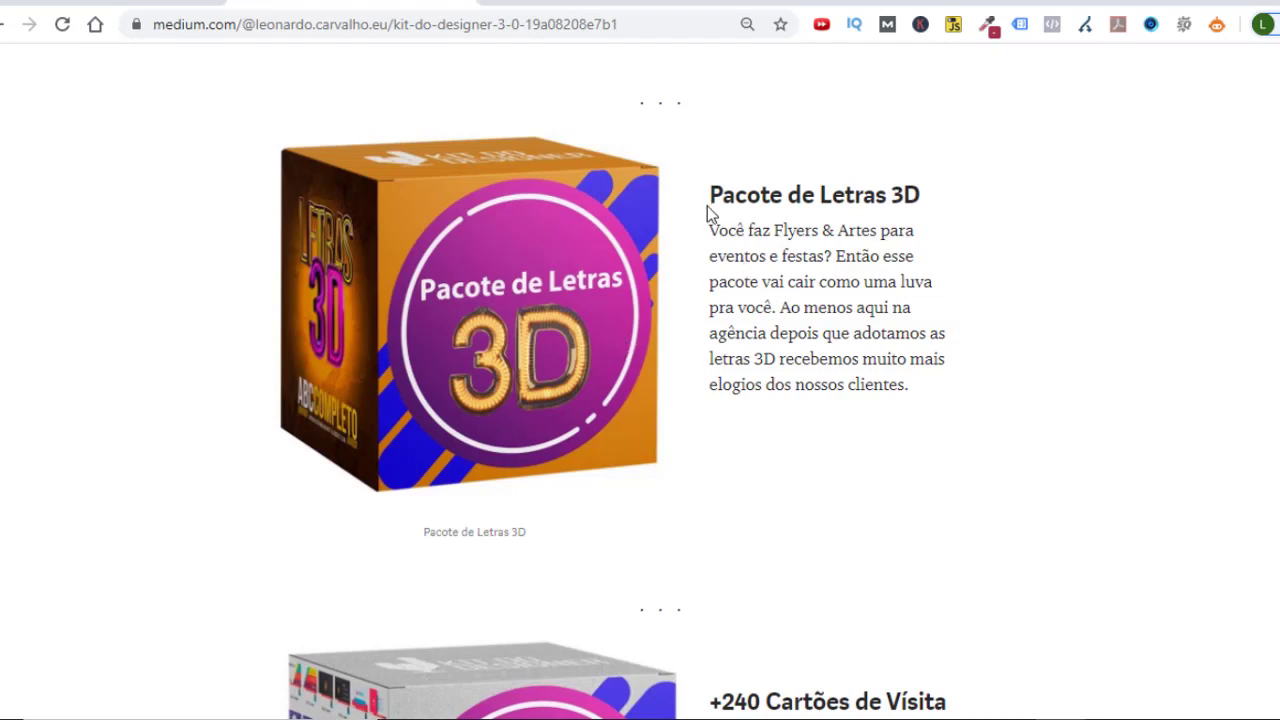
{"action": "left_click_drag", "start_coordinate": [845, 193], "coordinate": [994, 276]}
Step: Continue down to the +240 Cartões de Visita and +49.500 Presets para Imagens packs
{"action": "scroll", "coordinate": [993, 281], "scroll_direction": "down", "scroll_amount": 4}
{"action": "scroll", "coordinate": [993, 281], "scroll_direction": "down", "scroll_amount": 1}
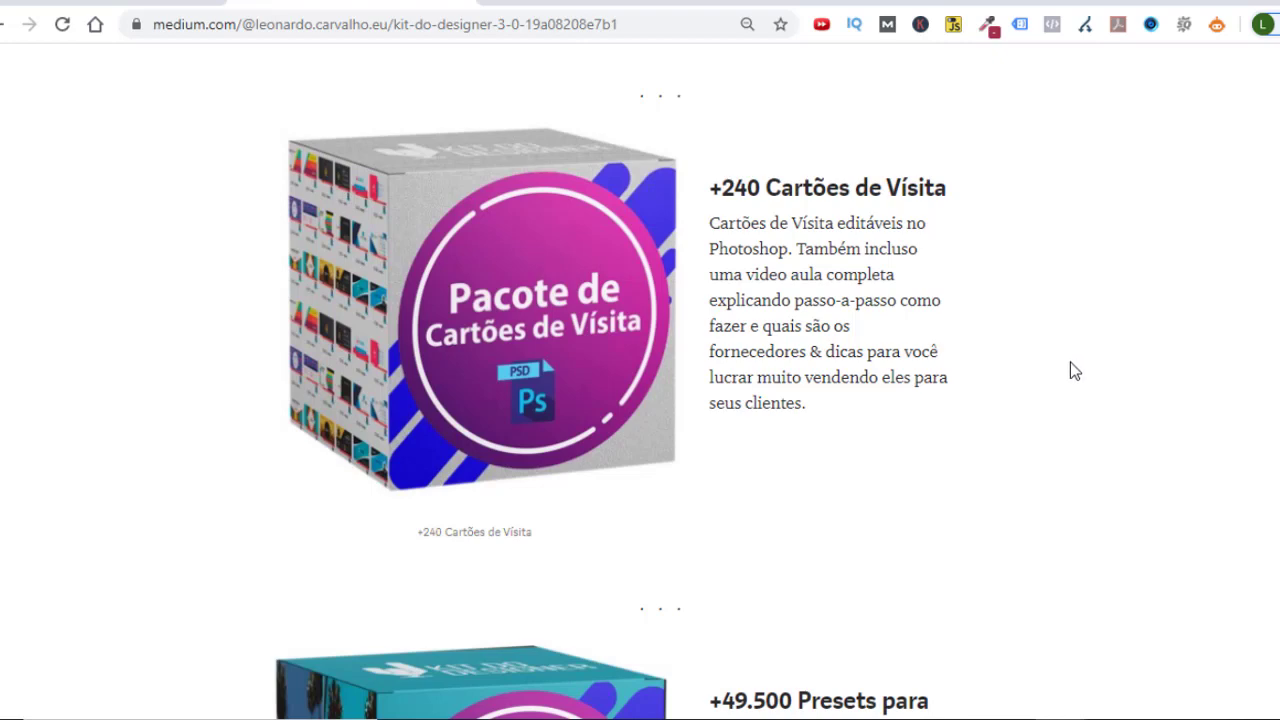
{"action": "scroll", "coordinate": [1070, 362], "scroll_direction": "down", "scroll_amount": 1}
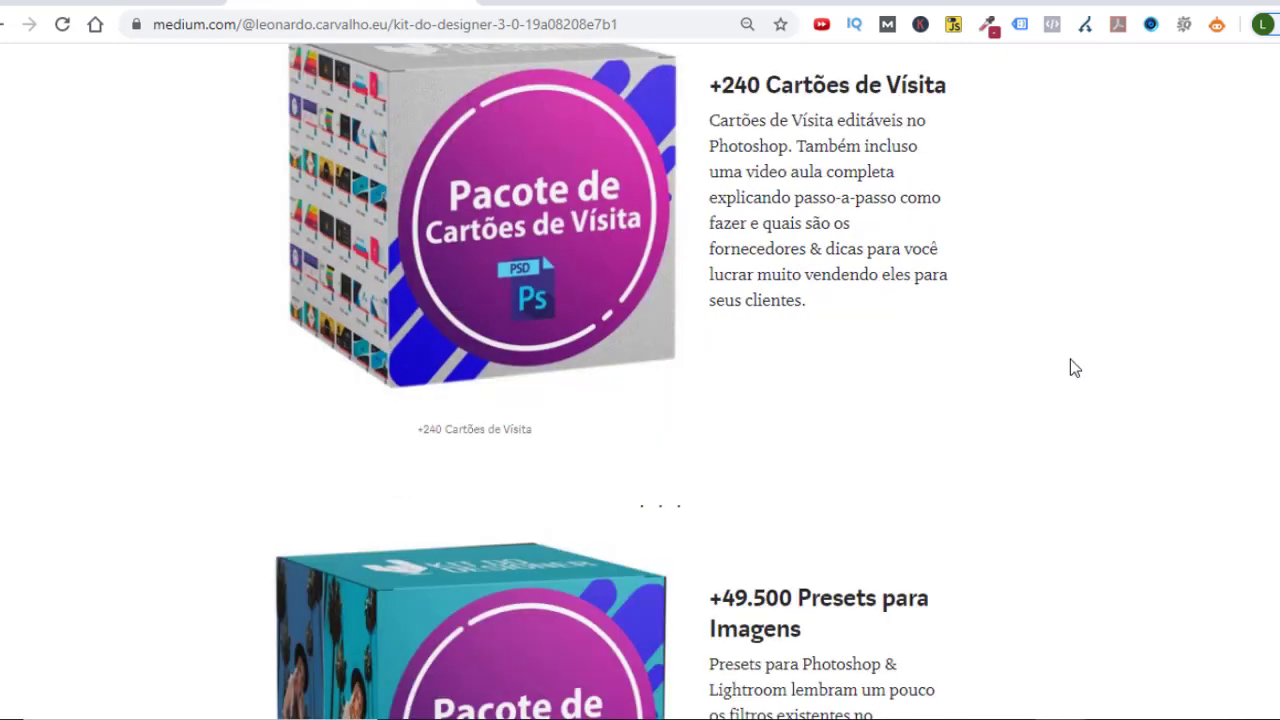
{"action": "scroll", "coordinate": [1069, 360], "scroll_direction": "up", "scroll_amount": 1}
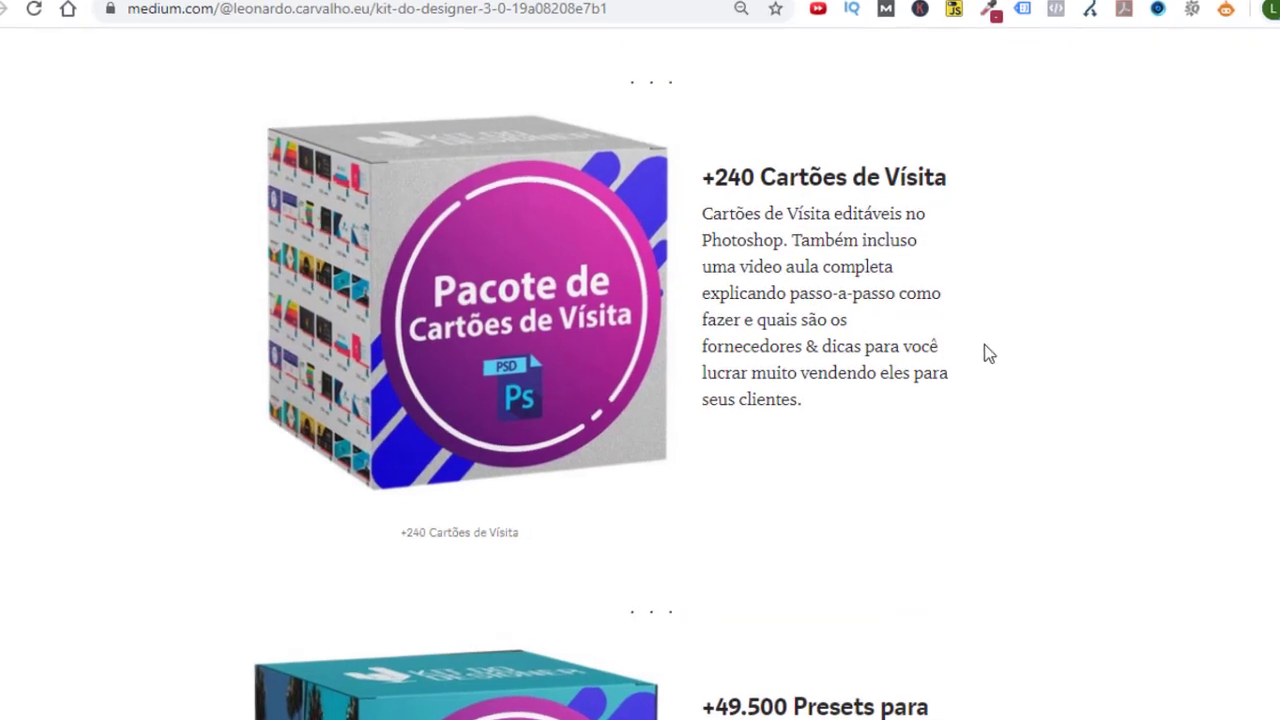
{"action": "scroll", "coordinate": [1070, 360], "scroll_direction": "down", "scroll_amount": 5}
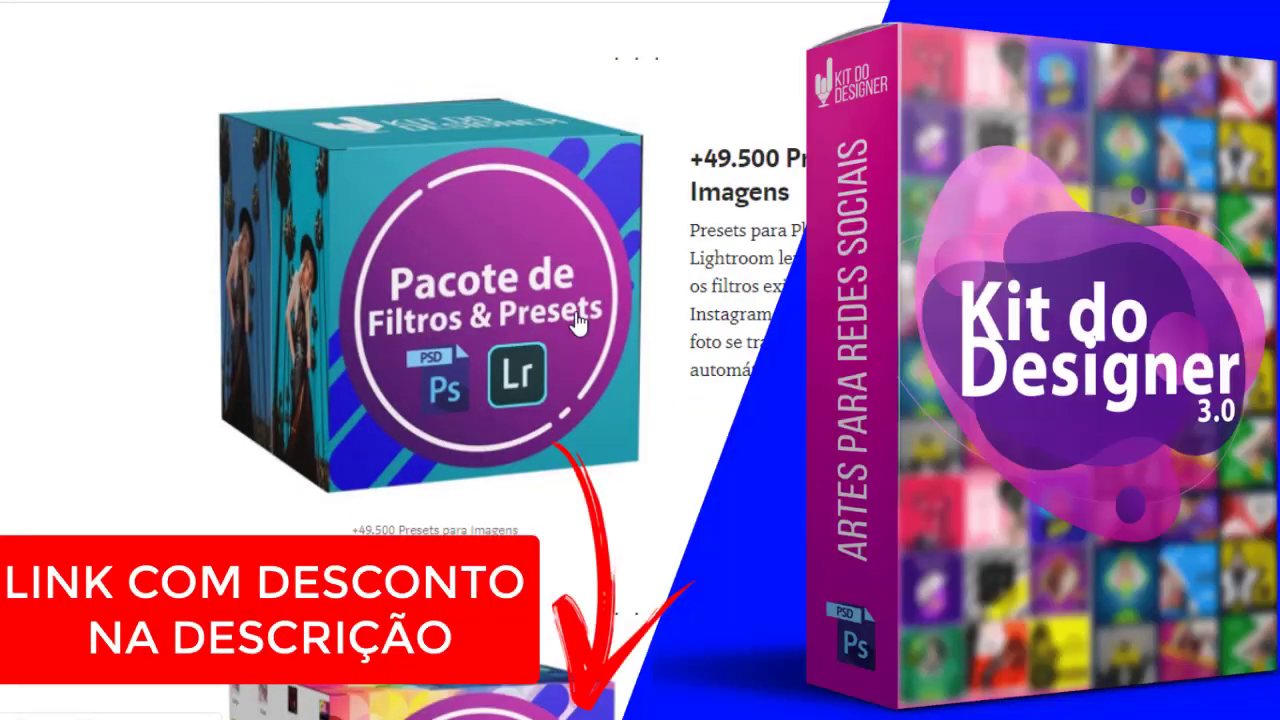
Step: Scroll down to the separate-purchase price list totalling R$3086,40 versus the R$697,00 kit
{"action": "scroll", "coordinate": [581, 325], "scroll_direction": "down", "scroll_amount": 3}
{"action": "scroll", "coordinate": [443, 387], "scroll_direction": "down", "scroll_amount": 2}
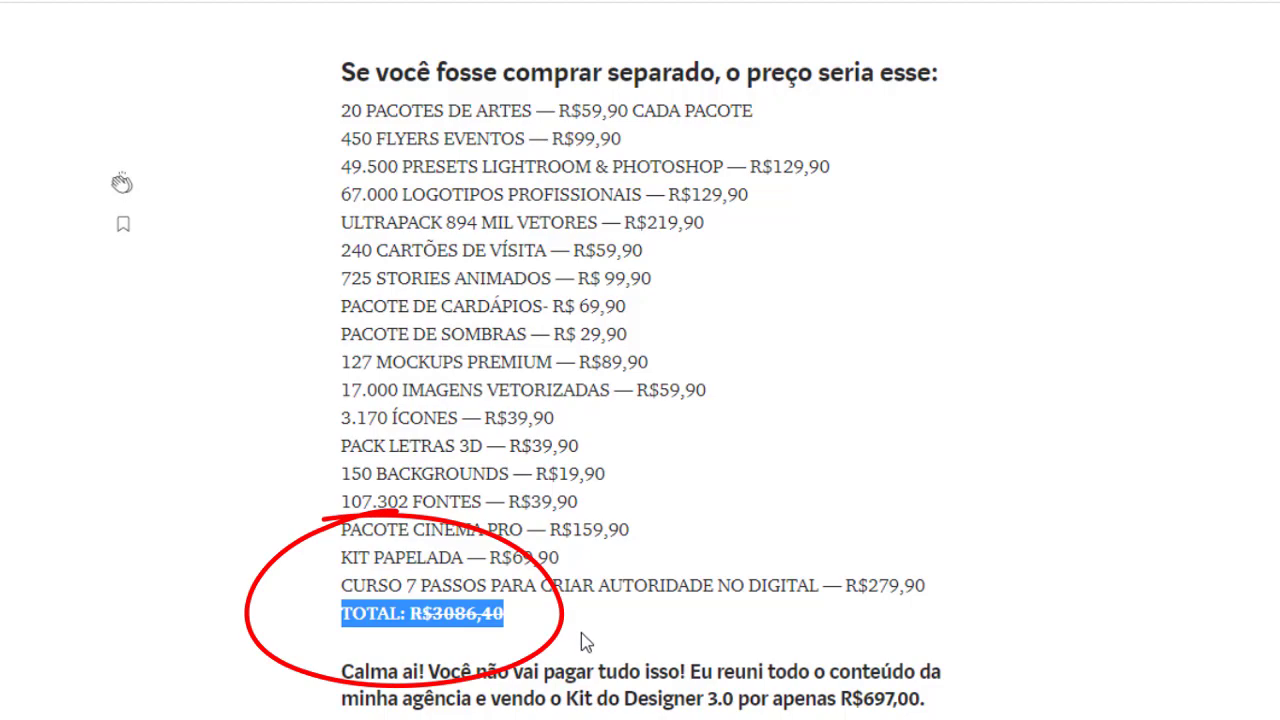
Step: Scroll down the Kit do Designer page to the 'Antes de comprar' list showing +150 Artes para Restaurantes
{"action": "scroll", "coordinate": [586, 645], "scroll_direction": "down", "scroll_amount": 1}
{"action": "scroll", "coordinate": [586, 645], "scroll_direction": "down", "scroll_amount": 10}
{"action": "scroll", "coordinate": [590, 645], "scroll_direction": "down", "scroll_amount": 3}
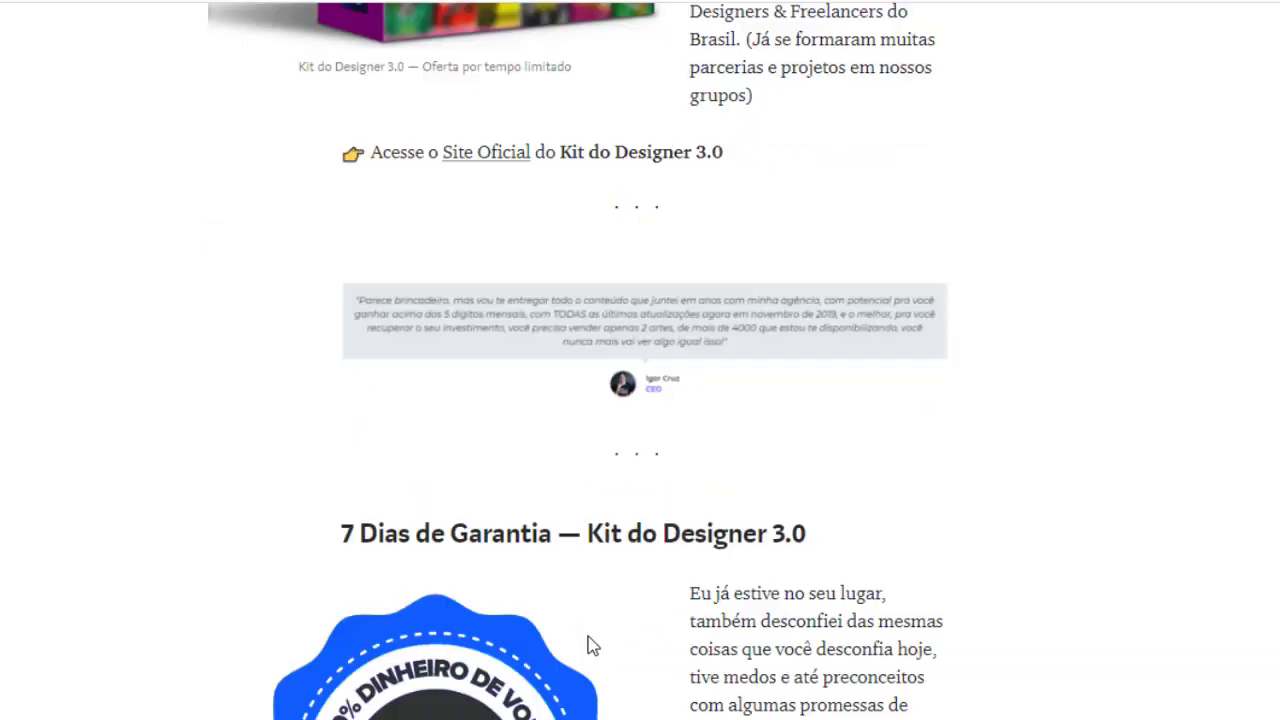
{"action": "scroll", "coordinate": [588, 644], "scroll_direction": "down", "scroll_amount": 5}
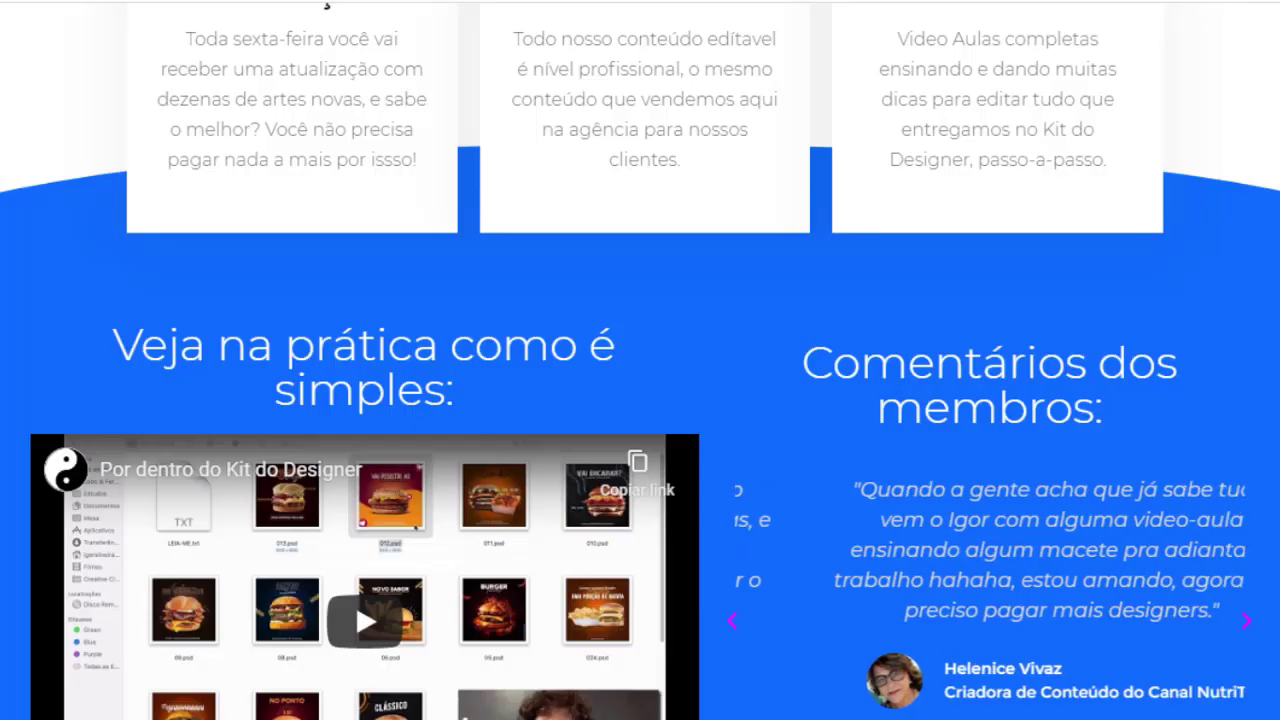
{"action": "scroll", "coordinate": [640, 360], "scroll_direction": "down", "scroll_amount": 1}
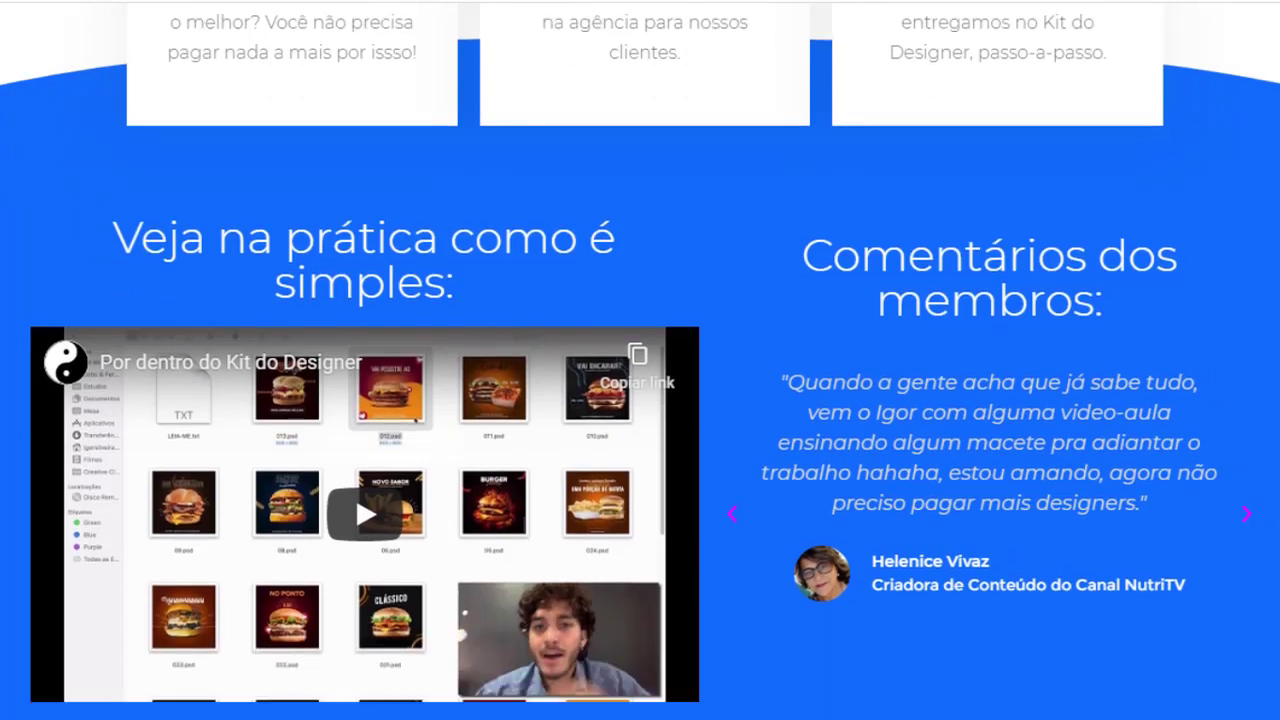
{"action": "scroll", "coordinate": [640, 360], "scroll_direction": "down", "scroll_amount": 1}
{"action": "scroll", "coordinate": [640, 360], "scroll_direction": "down", "scroll_amount": 2}
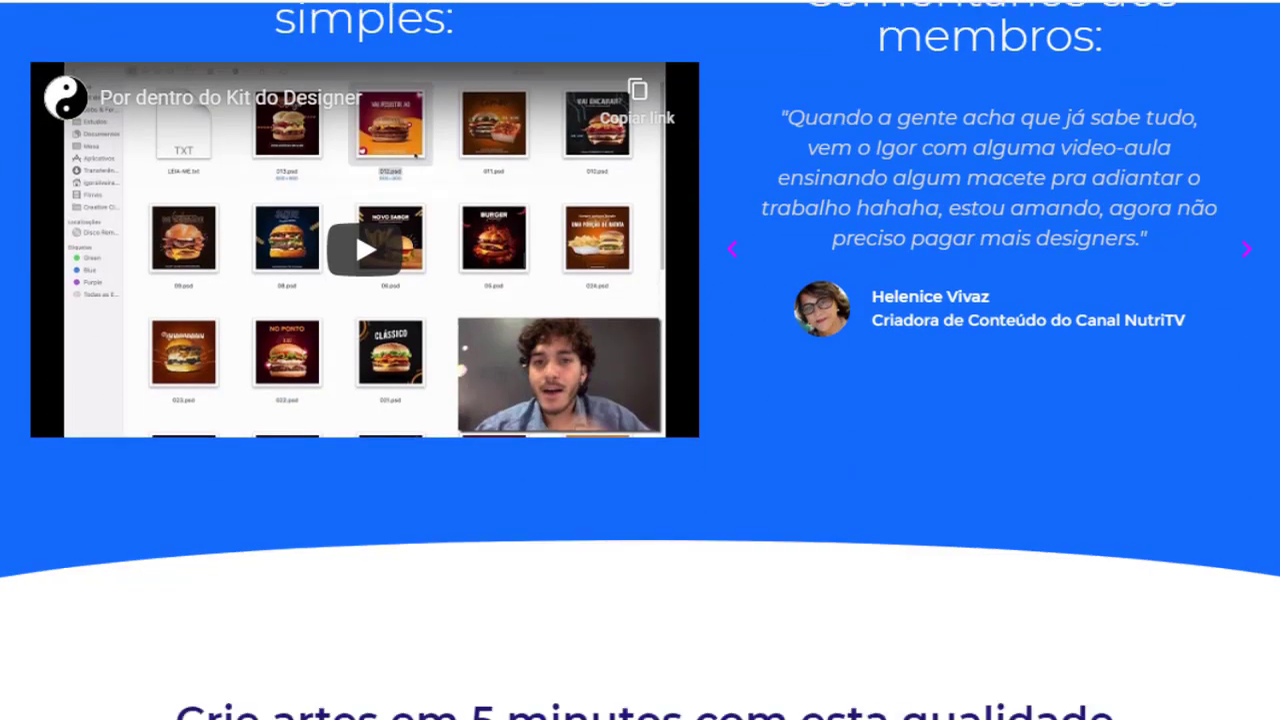
{"action": "scroll", "coordinate": [640, 360], "scroll_direction": "down", "scroll_amount": 1}
{"action": "scroll", "coordinate": [640, 360], "scroll_direction": "down", "scroll_amount": 3}
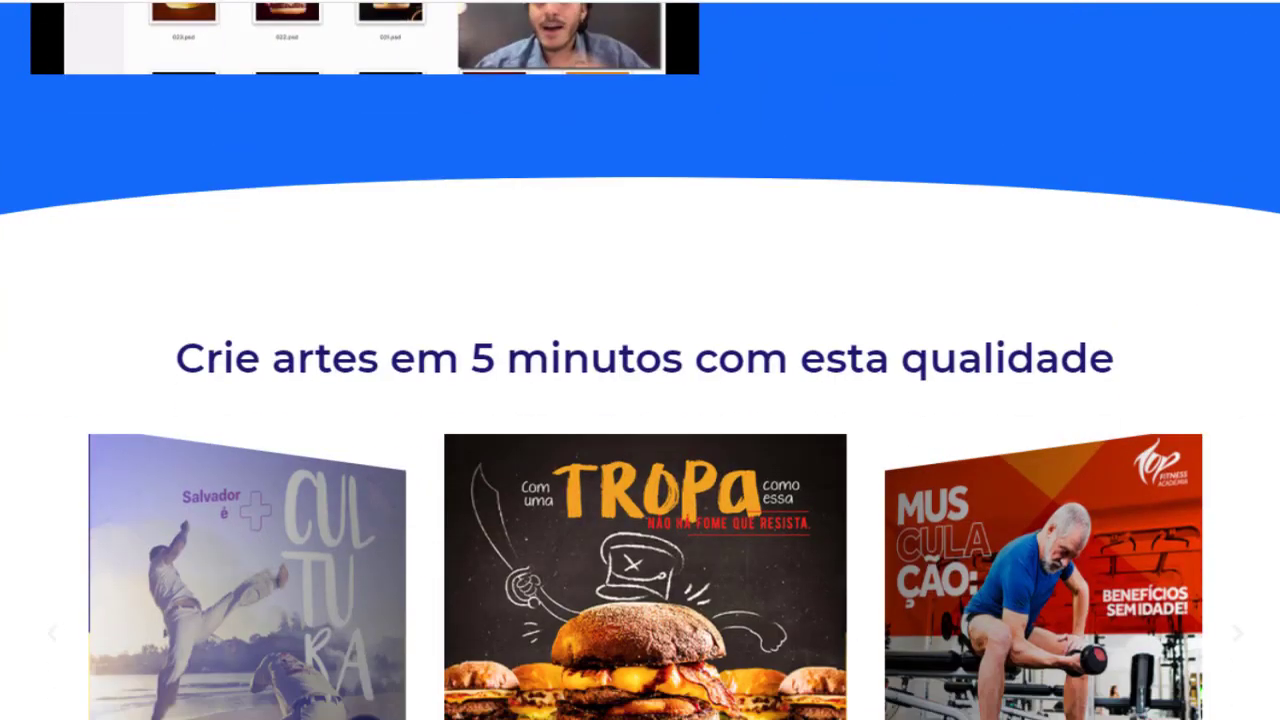
{"action": "scroll", "coordinate": [640, 360], "scroll_direction": "down", "scroll_amount": 2}
{"action": "scroll", "coordinate": [640, 360], "scroll_direction": "down", "scroll_amount": 3}
{"action": "scroll", "coordinate": [640, 360], "scroll_direction": "down", "scroll_amount": 3}
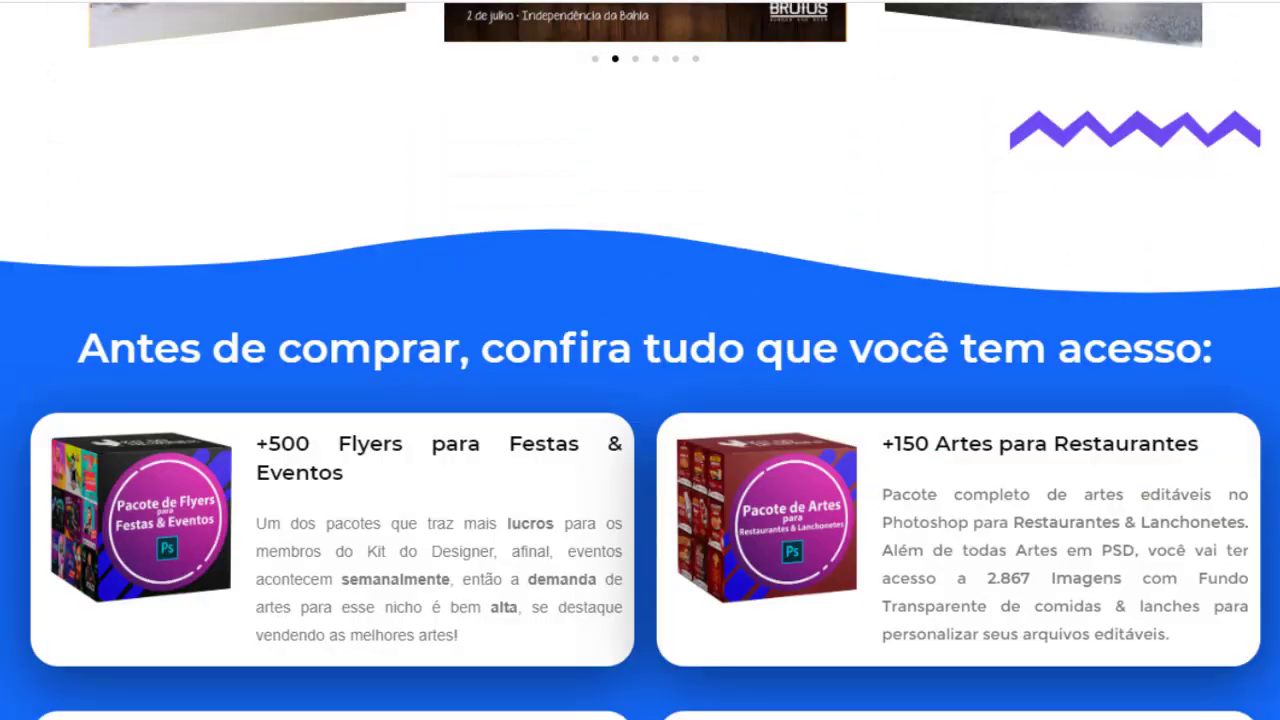